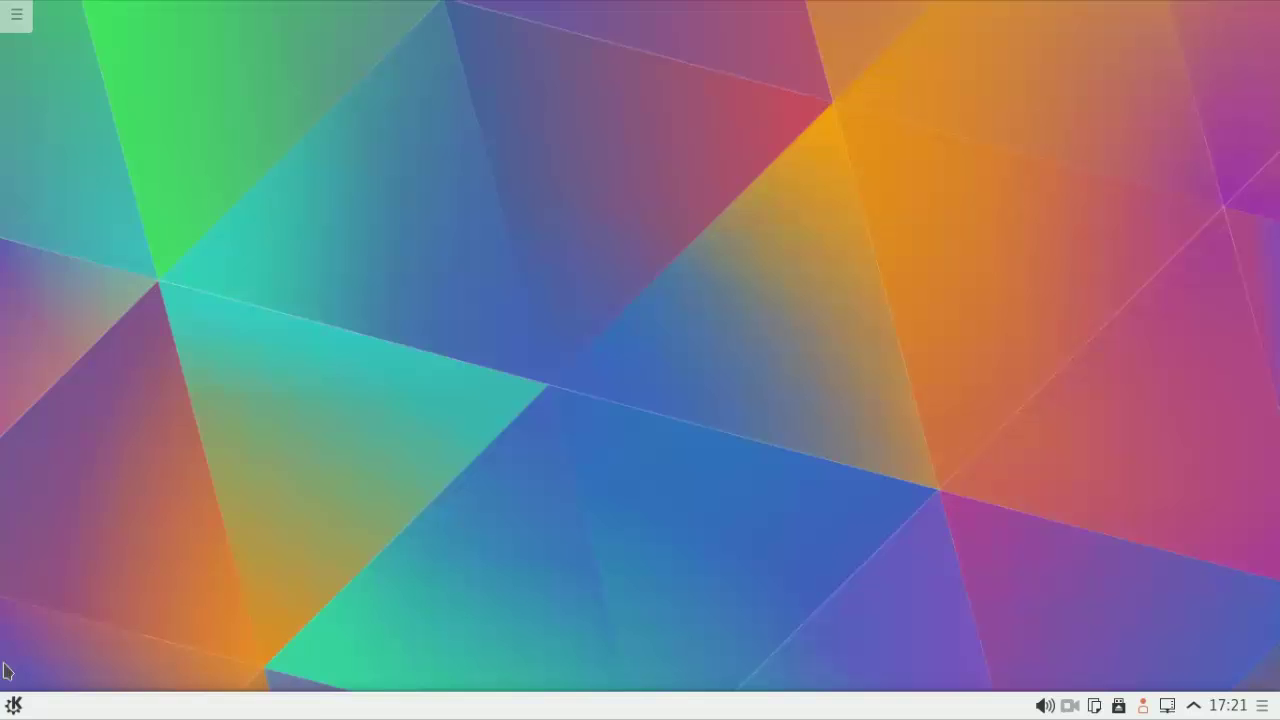
Open the application launcher and compare its favorites with the full list of application categories.
left_click(10, 708)
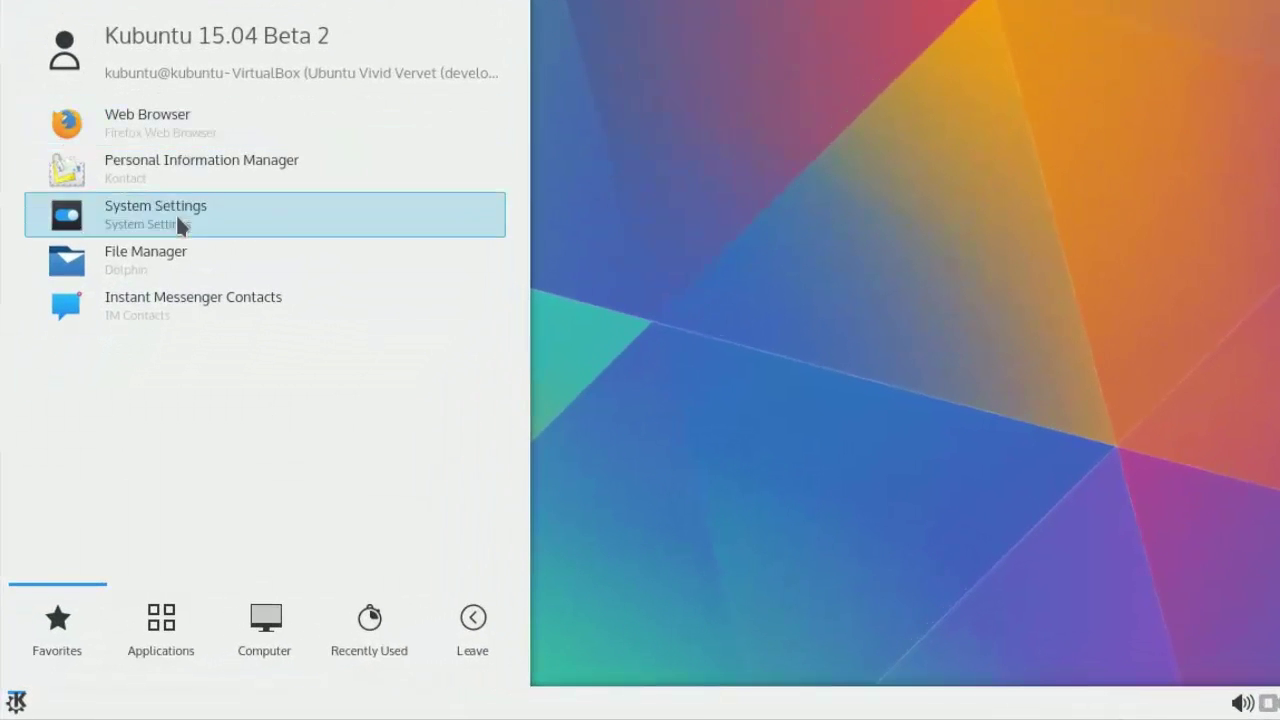
left_click(160, 625)
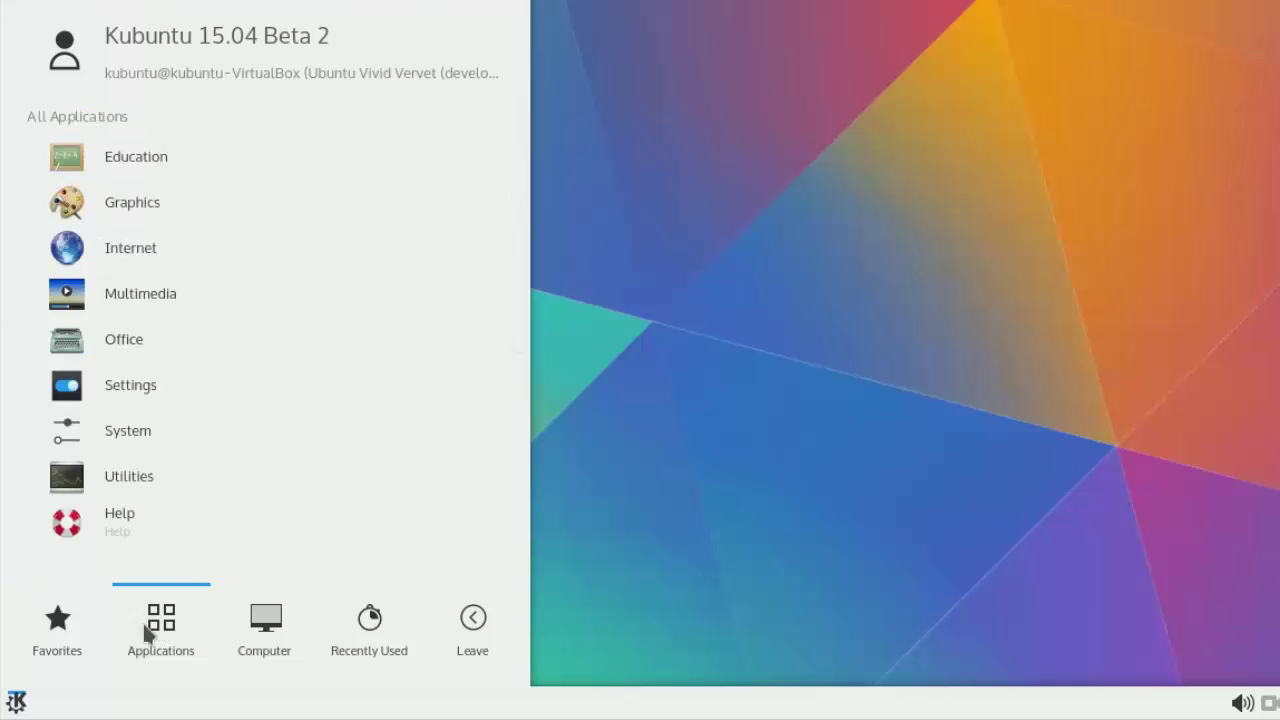
left_click(67, 622)
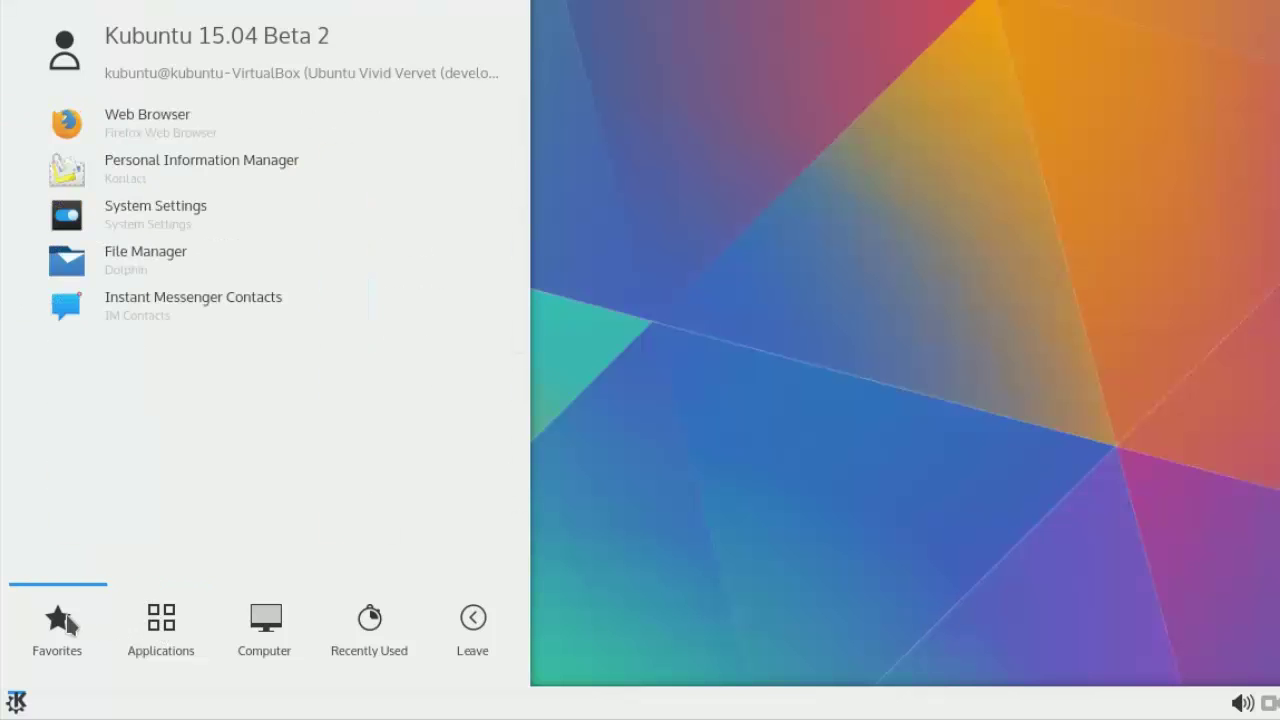
left_click(143, 625)
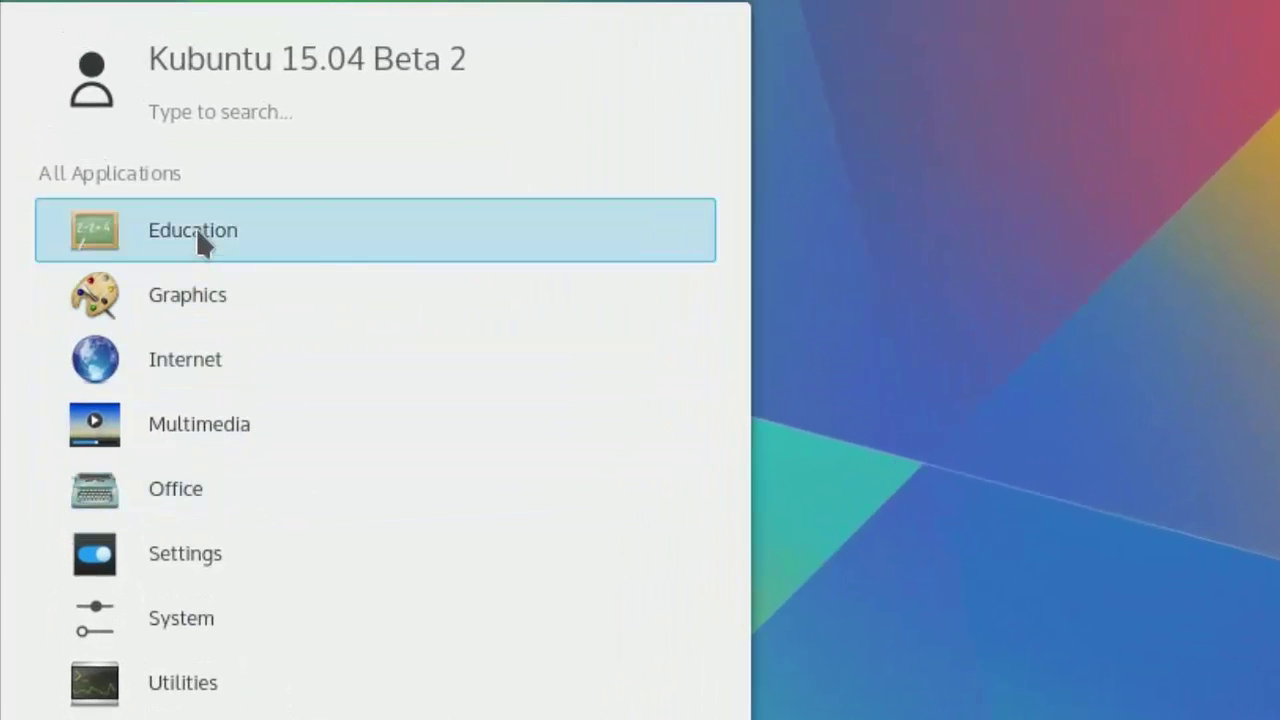
Look through the Education and Graphics categories in the application launcher.
left_click(196, 227)
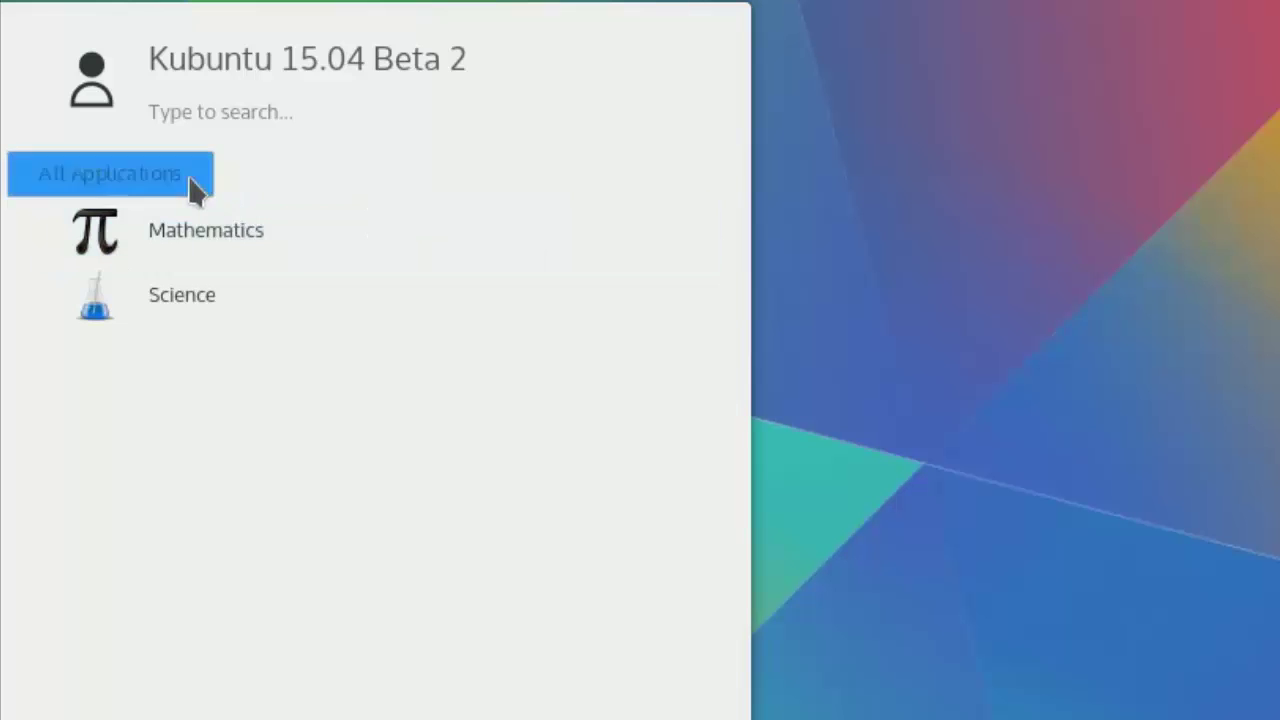
left_click(189, 188)
left_click(164, 285)
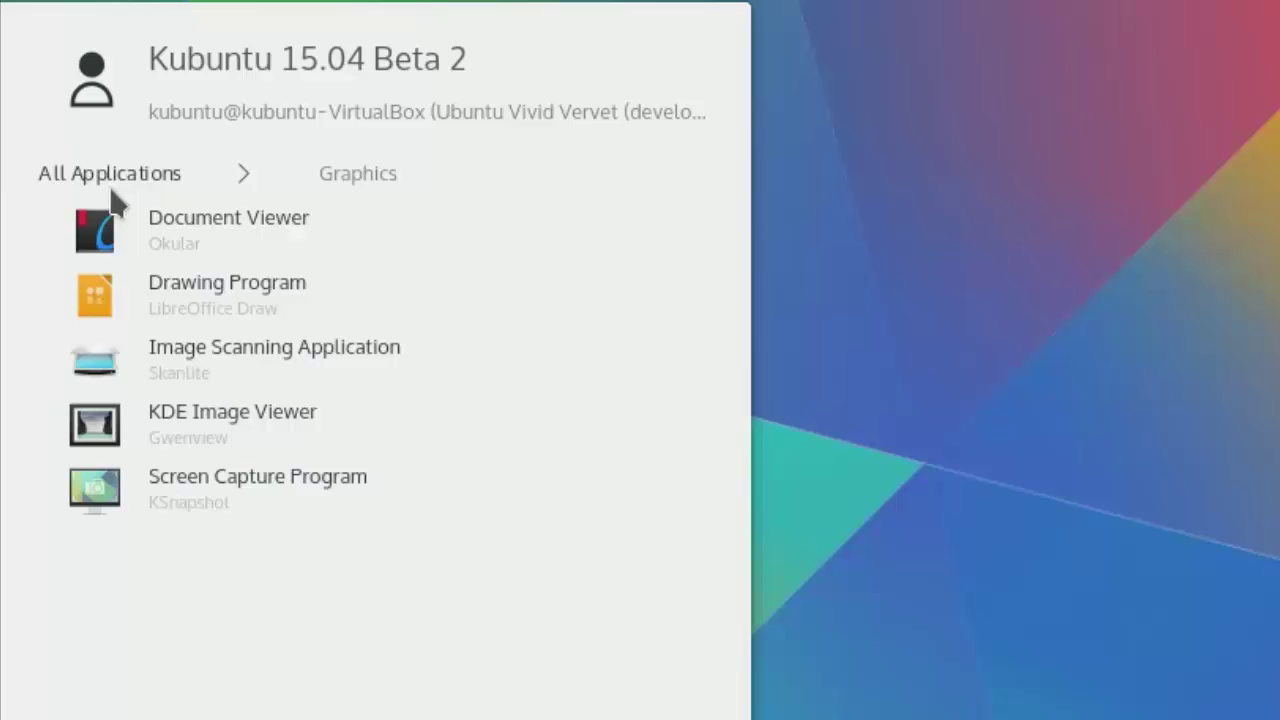
left_click(118, 172)
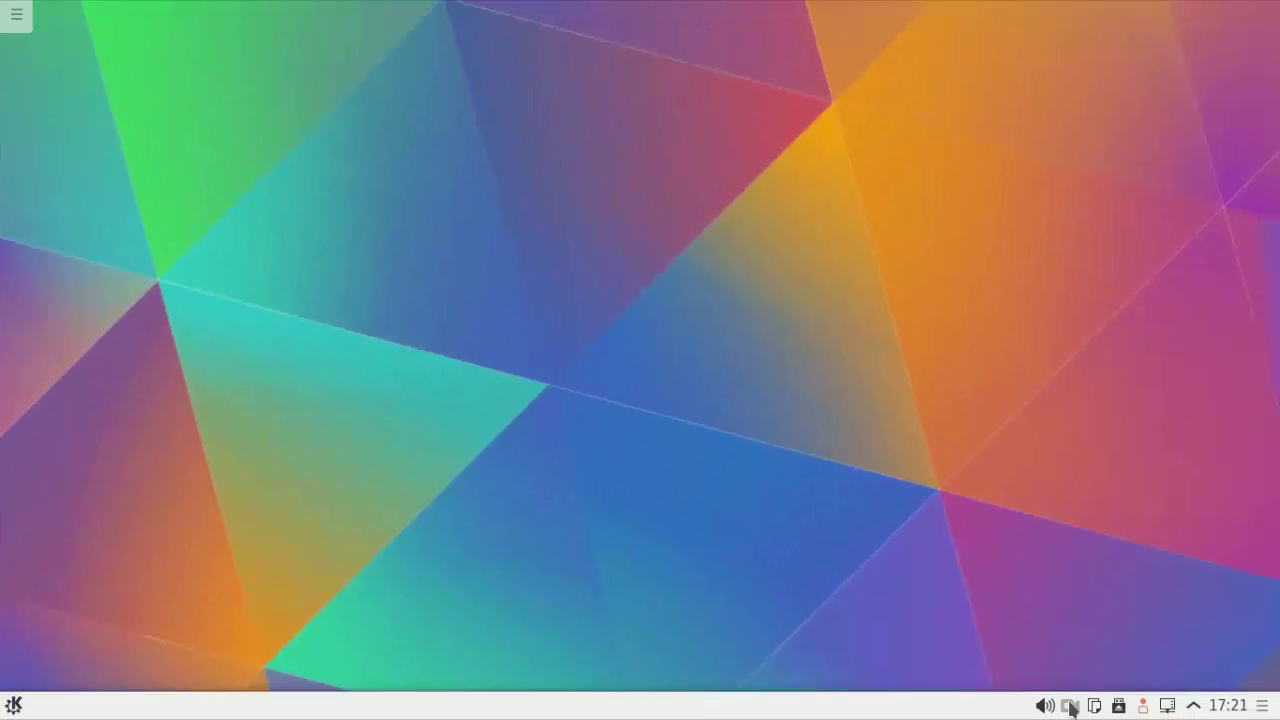
Open the Dolphin file manager from the launcher favorites, view the Home folder, and close it.
left_click(15, 706)
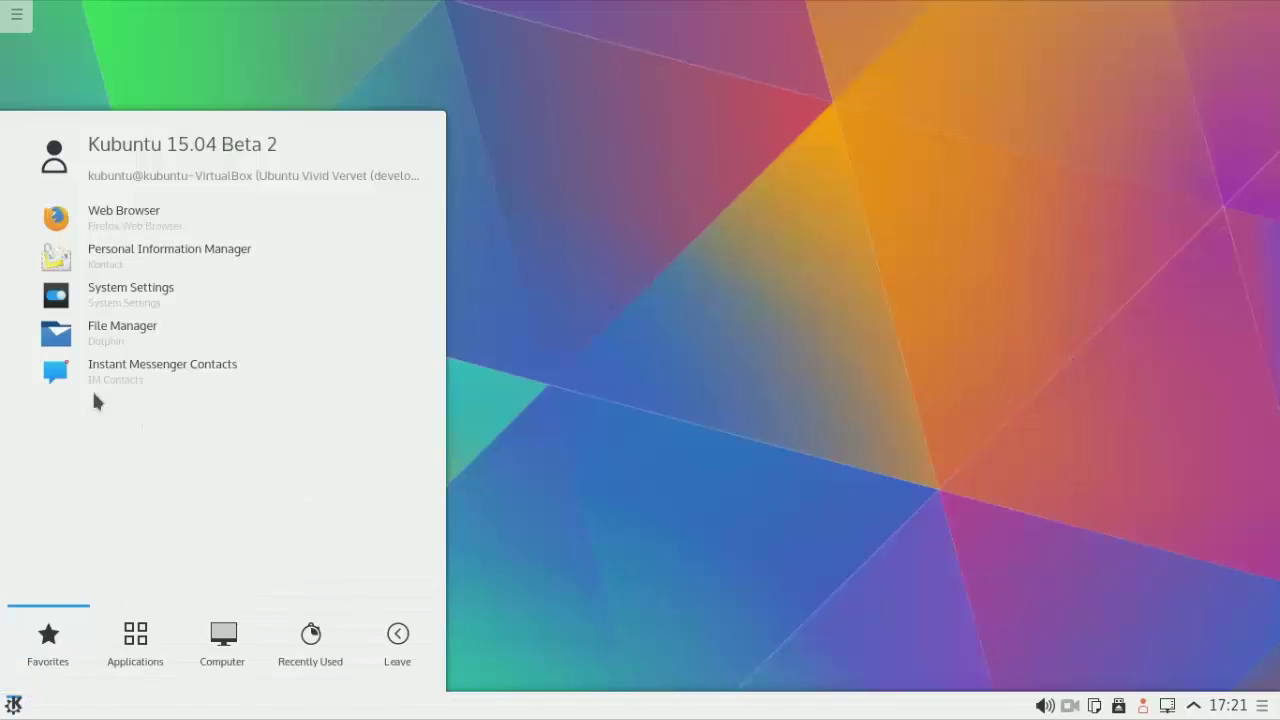
left_click(201, 345)
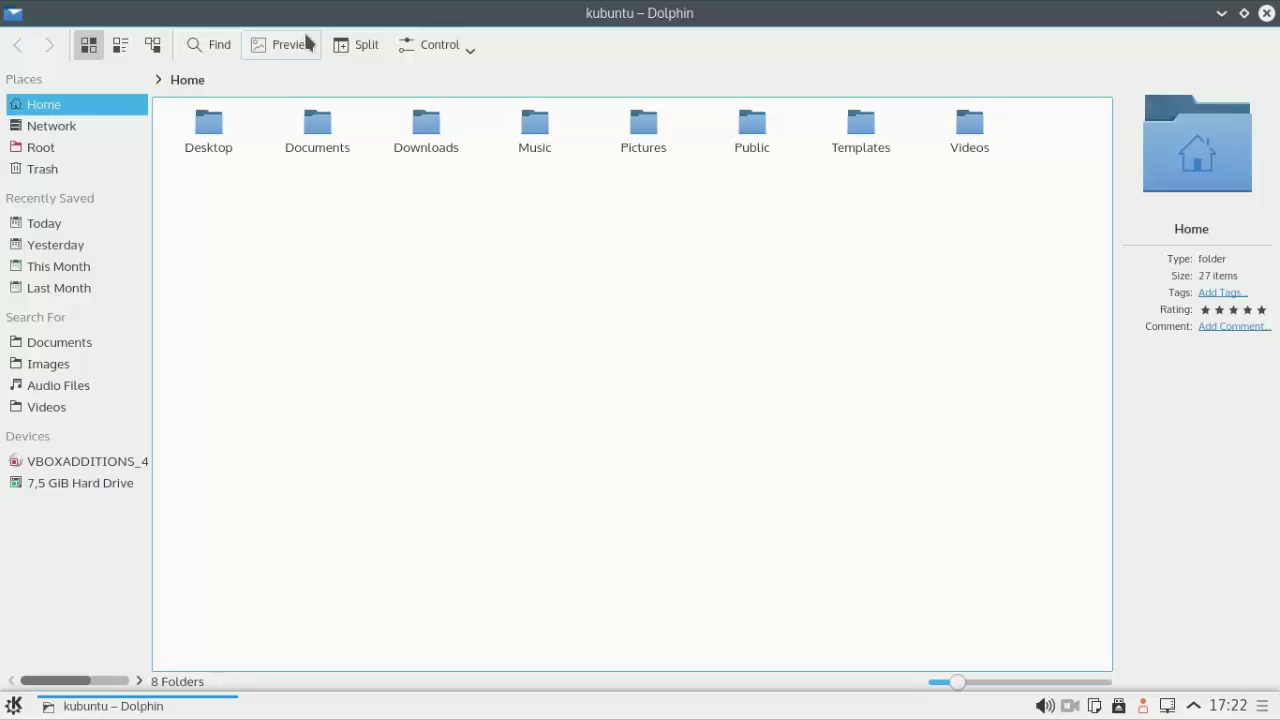
left_click(1265, 12)
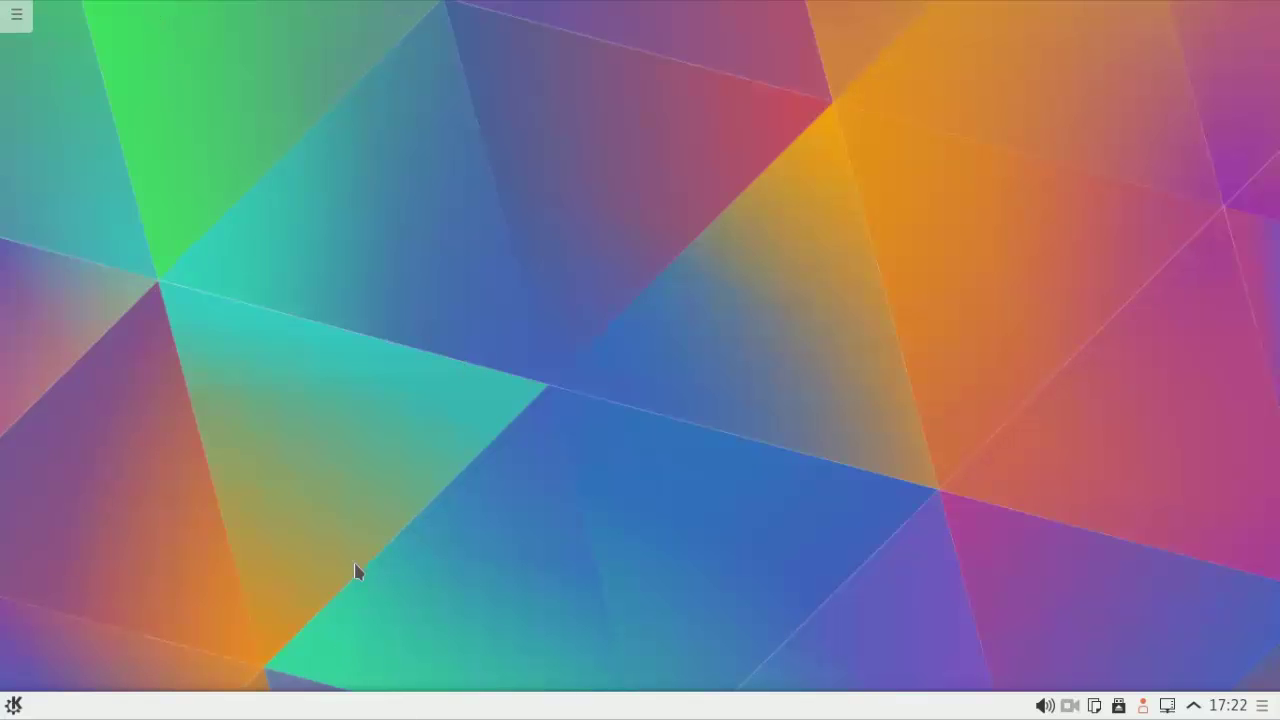
View the desktop panel's options and its Panel Settings configuration bar, and close it without changes.
left_click(1260, 706)
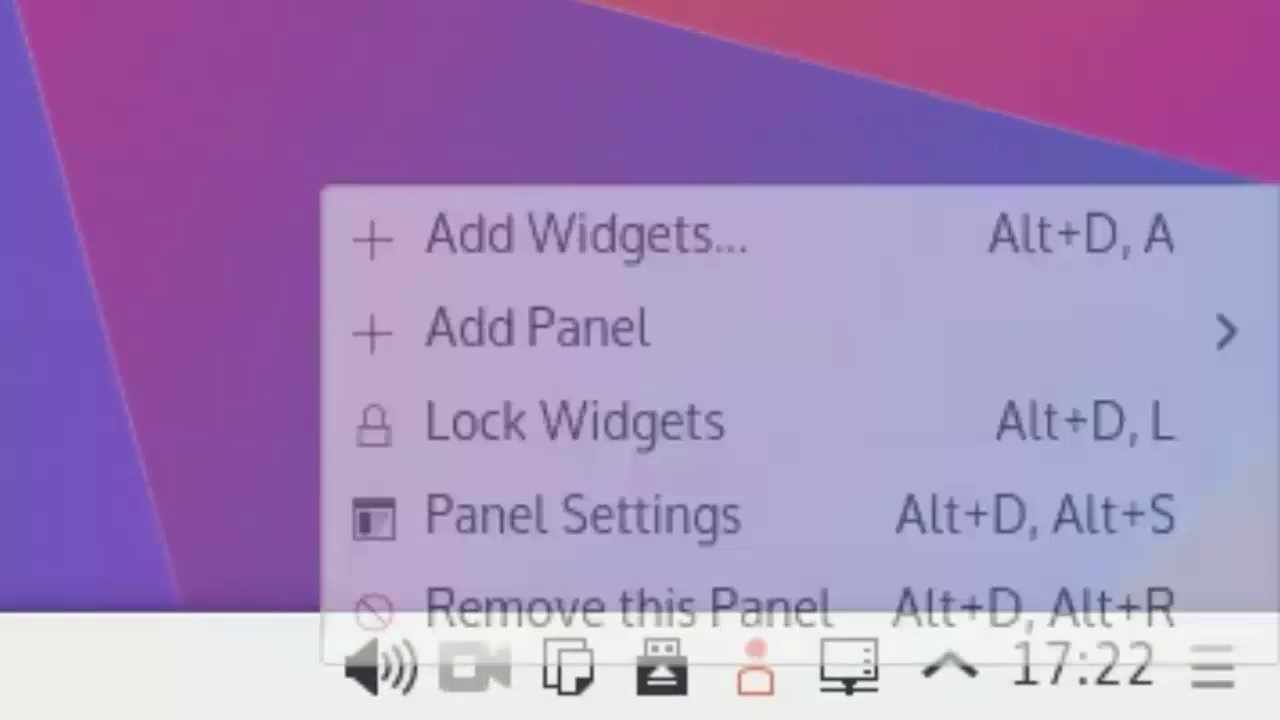
key("Escape")
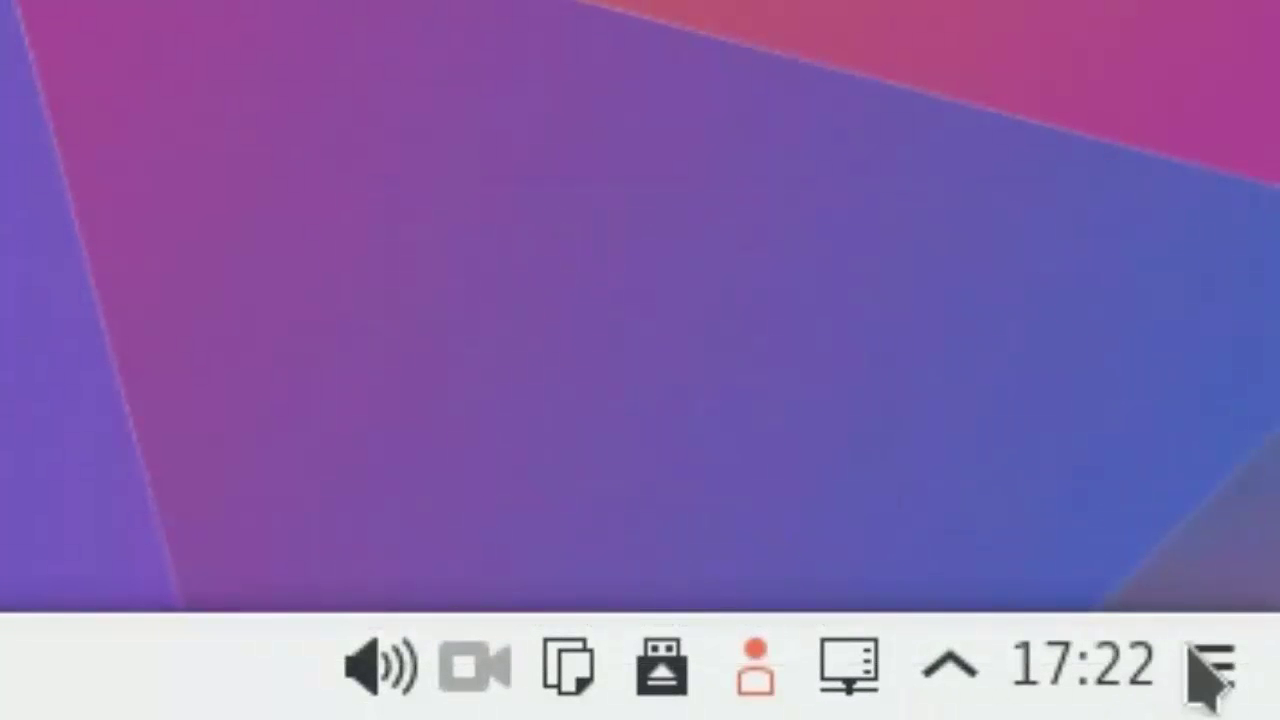
left_click(1213, 666)
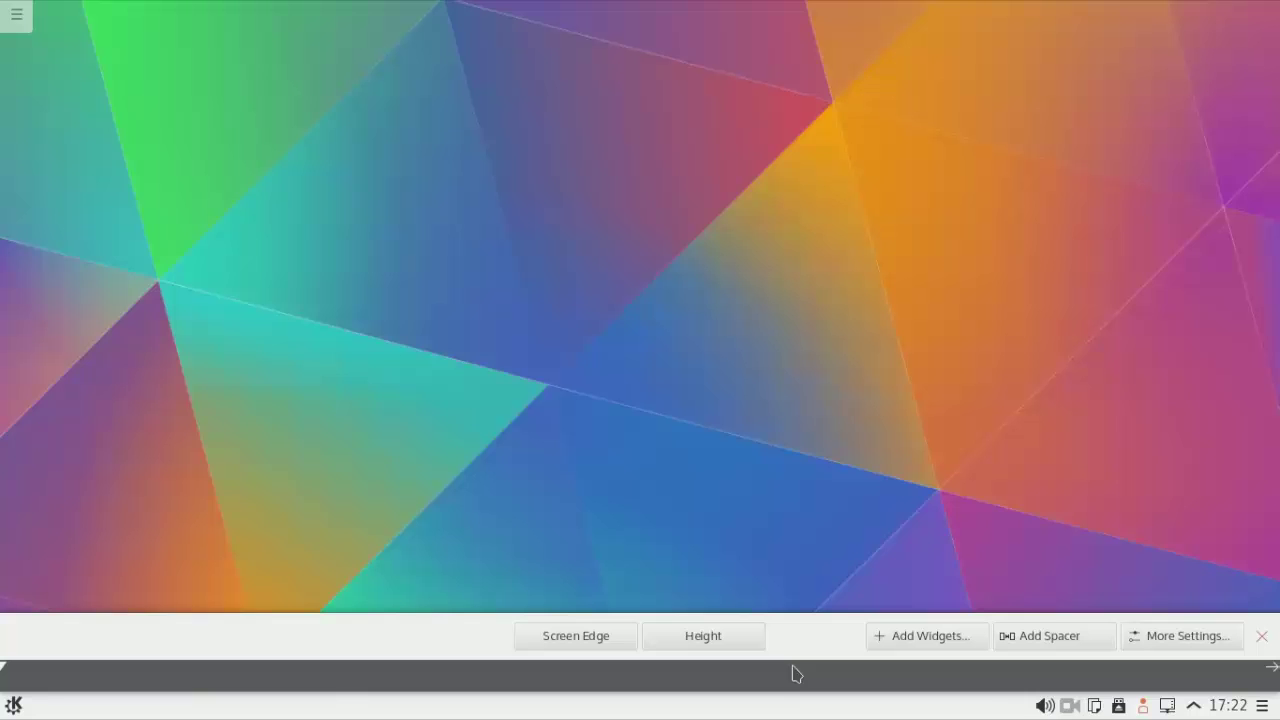
mouse_move(795, 697)
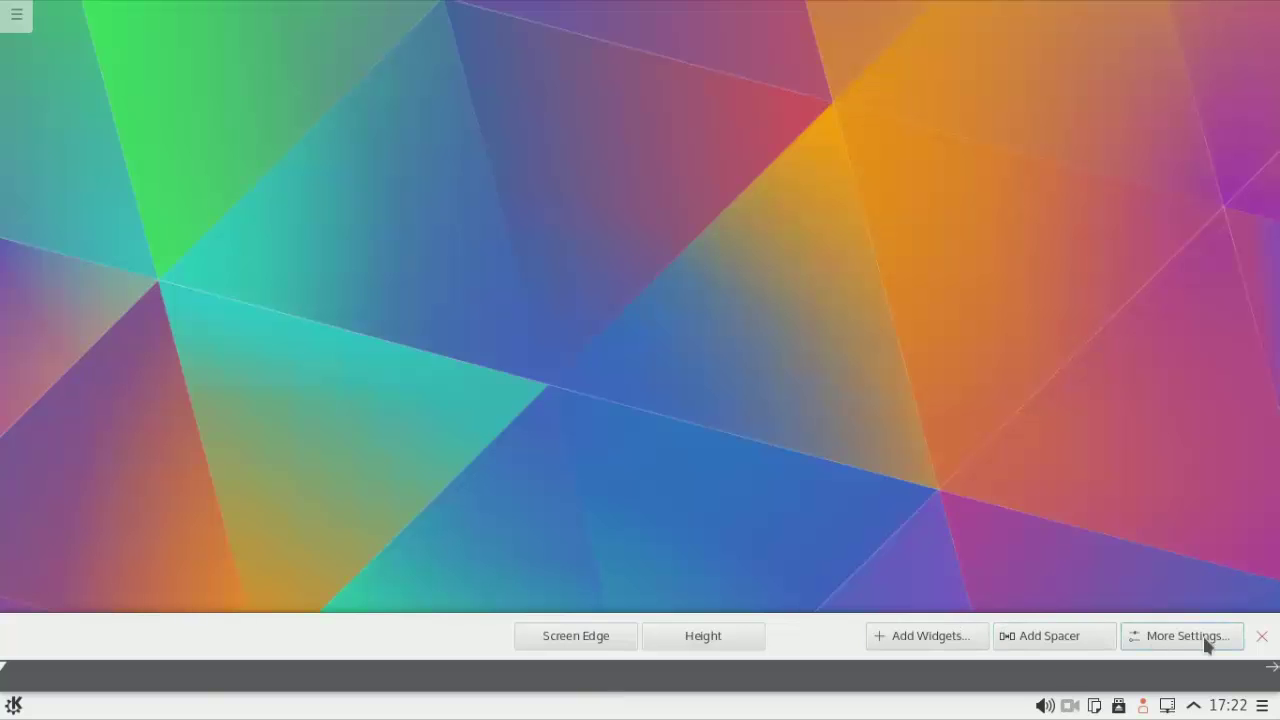
left_click(1261, 637)
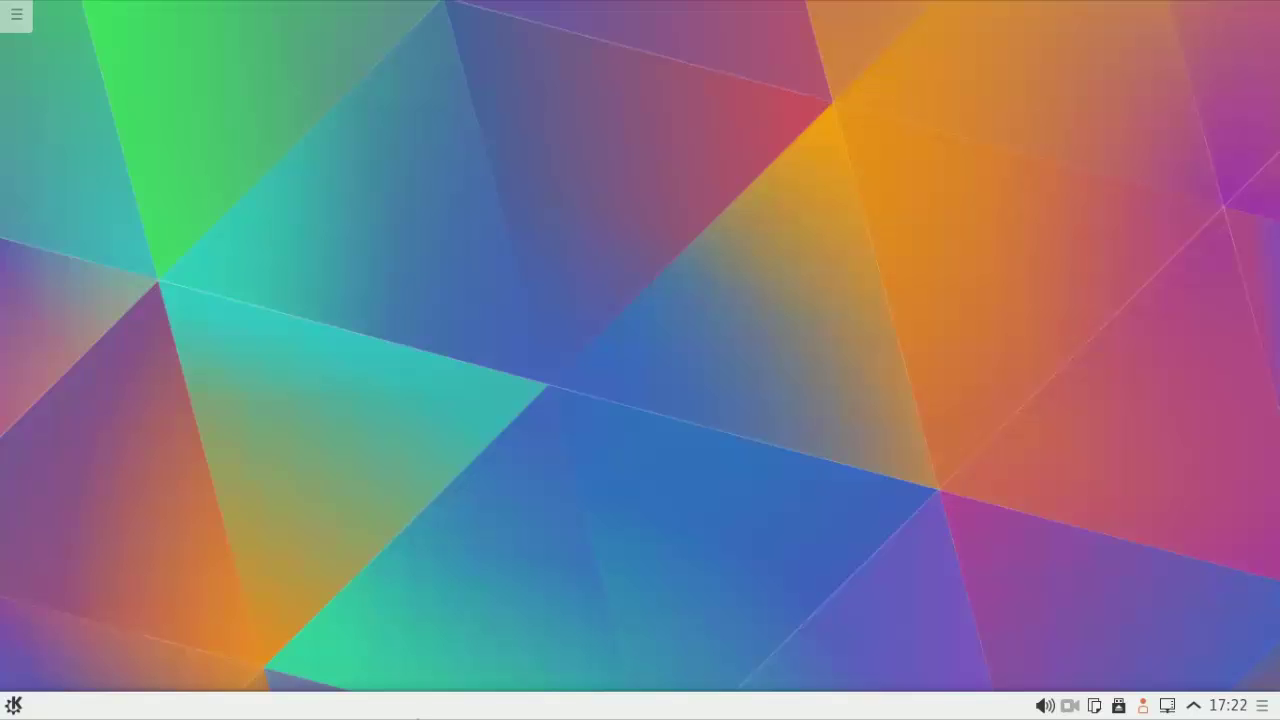
left_click(13, 704)
left_click(13, 704)
left_click(14, 705)
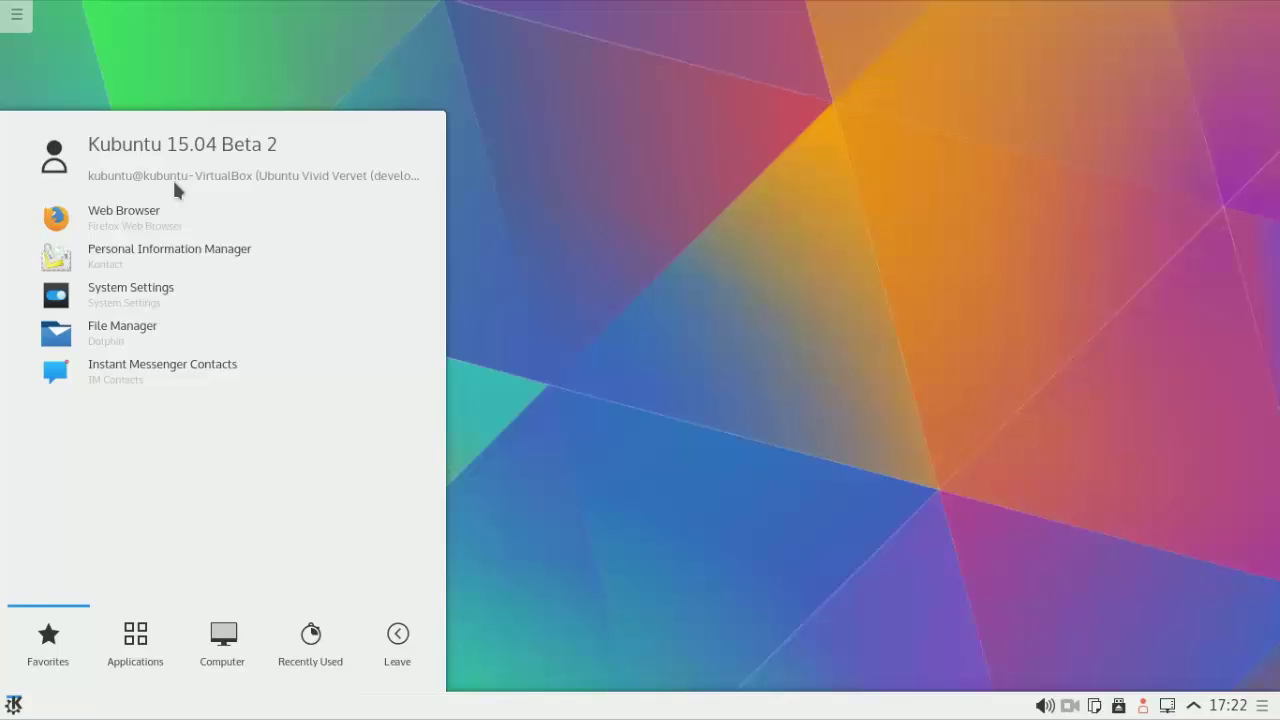
left_click(634, 263)
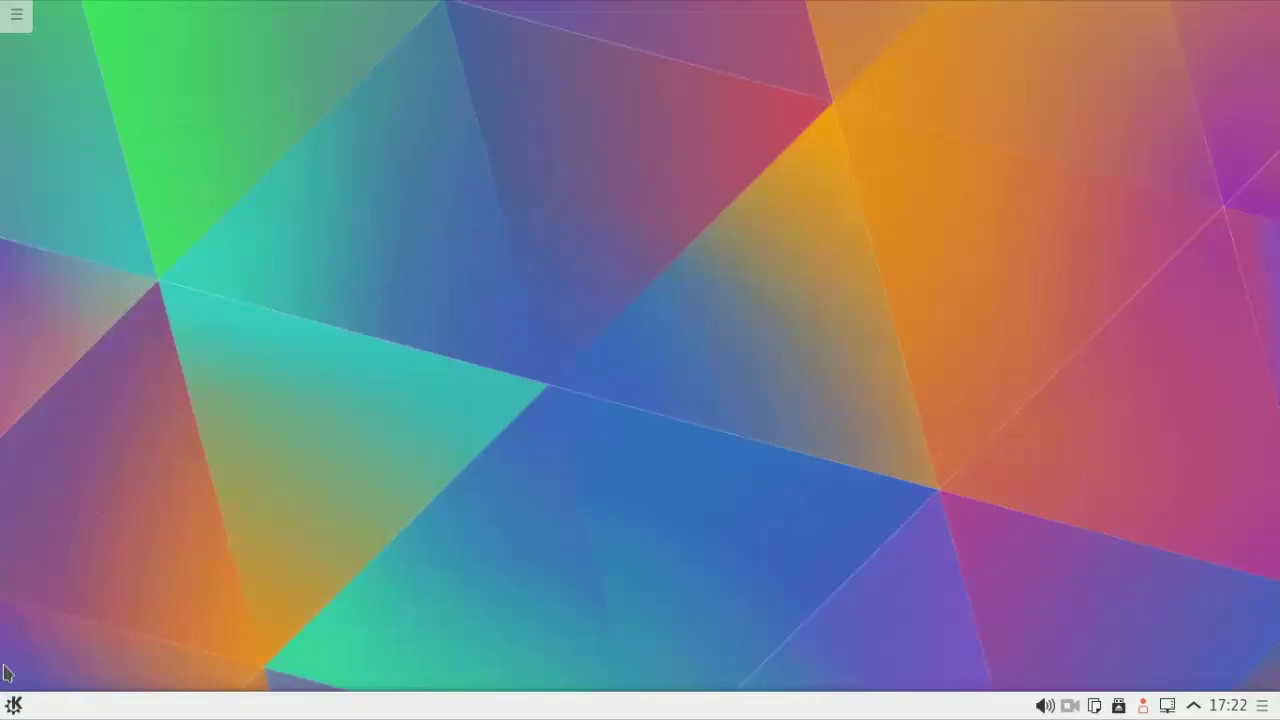
Open the Pictures folder in the Dolphin file manager and close the window.
left_click(13, 705)
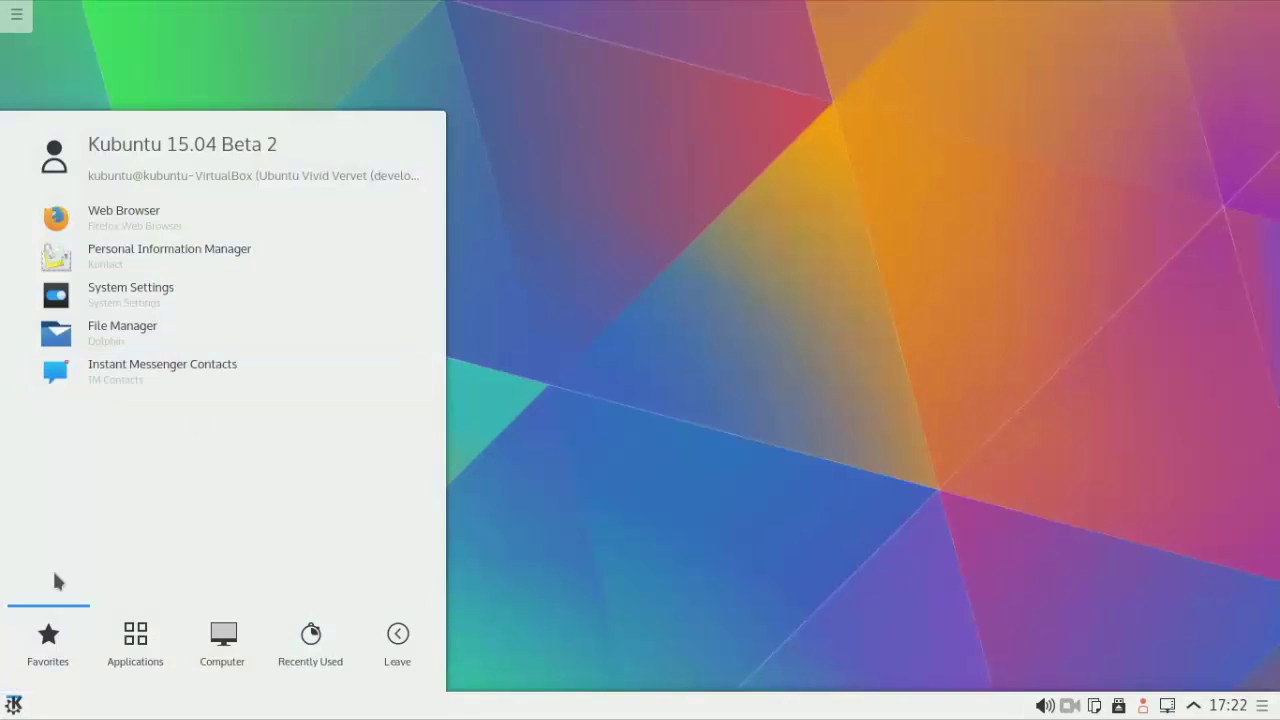
left_click(135, 345)
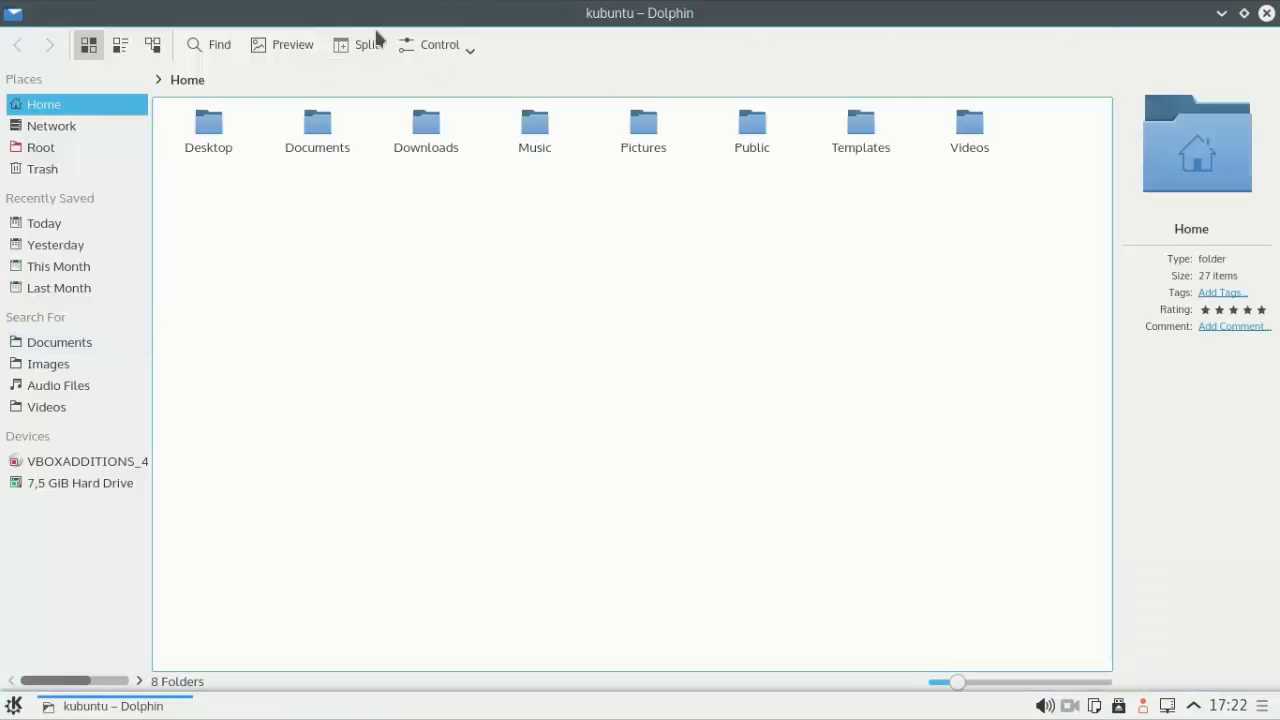
left_click(645, 122)
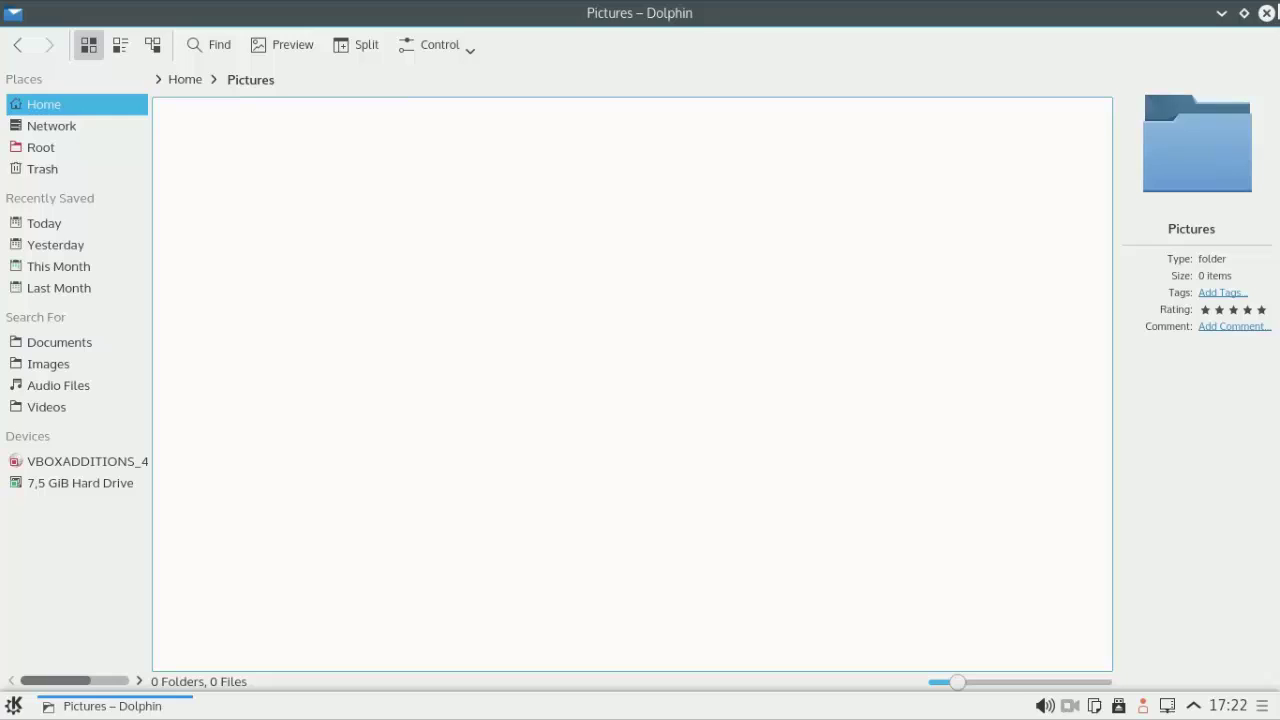
left_click(1267, 13)
Look through the recently used items and the Office category in the application launcher.
left_click(13, 705)
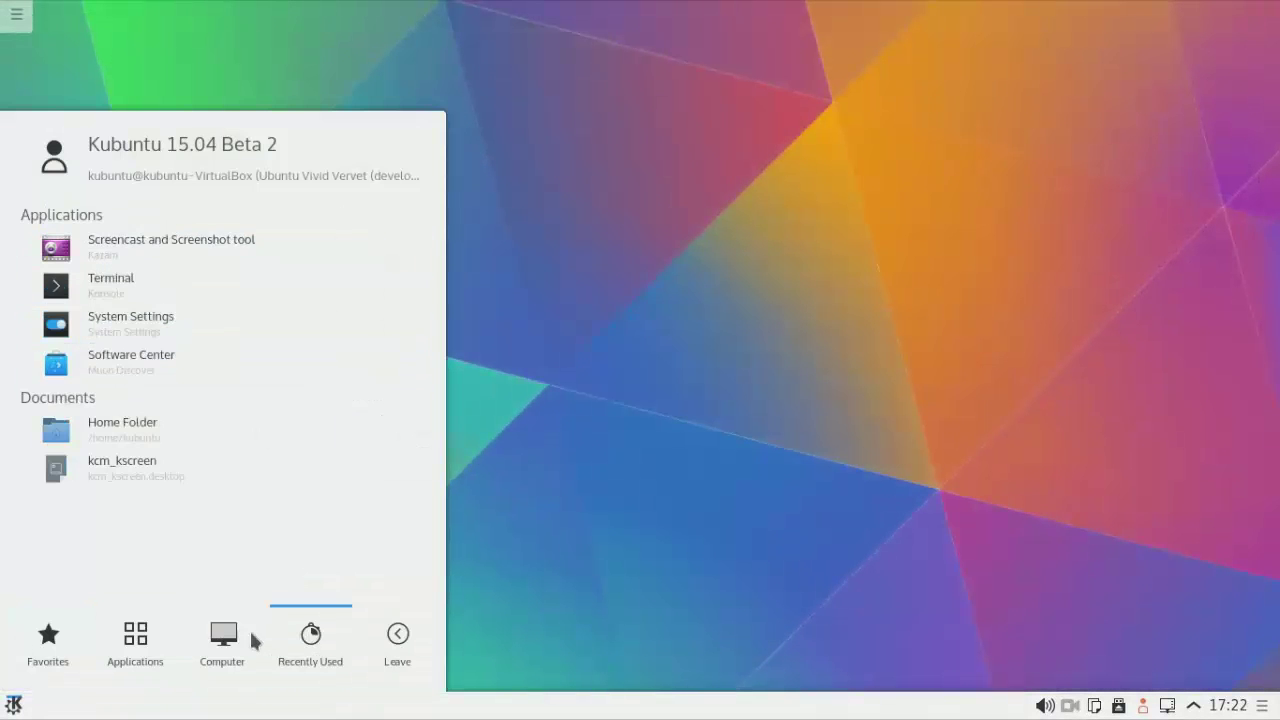
left_click(13, 705)
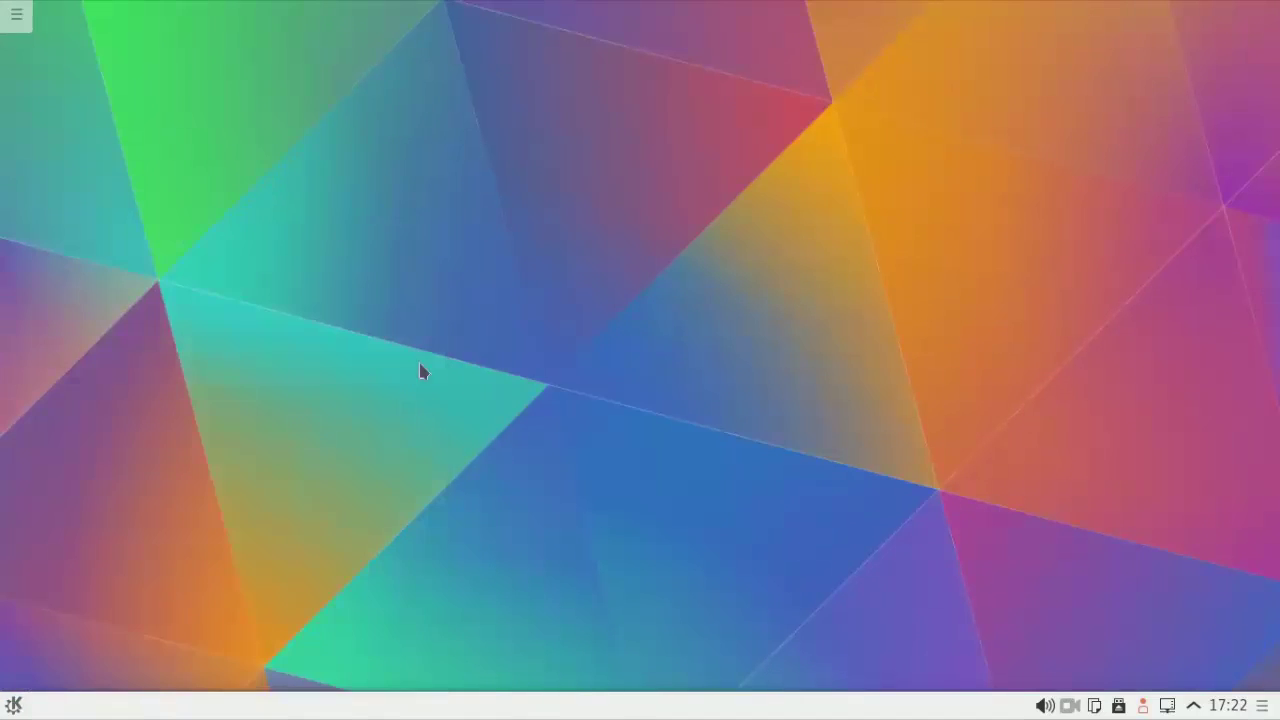
left_click(12, 706)
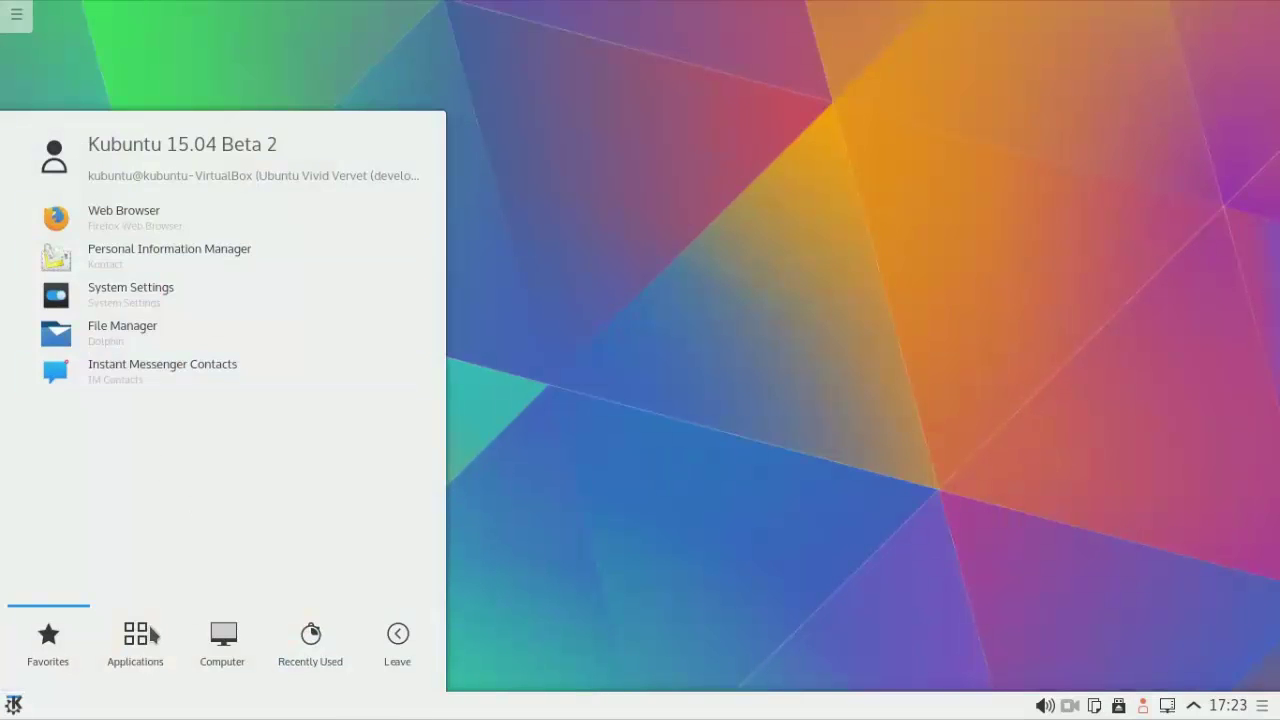
mouse_move(150, 636)
left_click(131, 402)
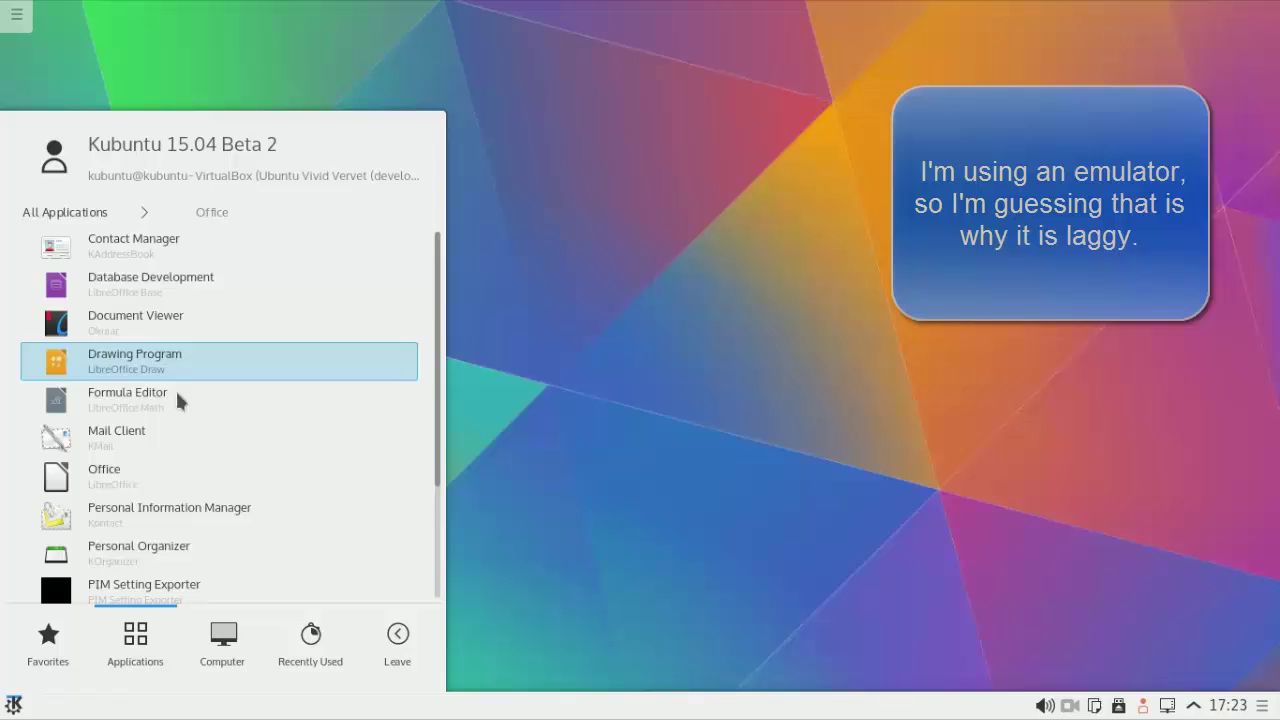
scroll(186, 410, "down", 1)
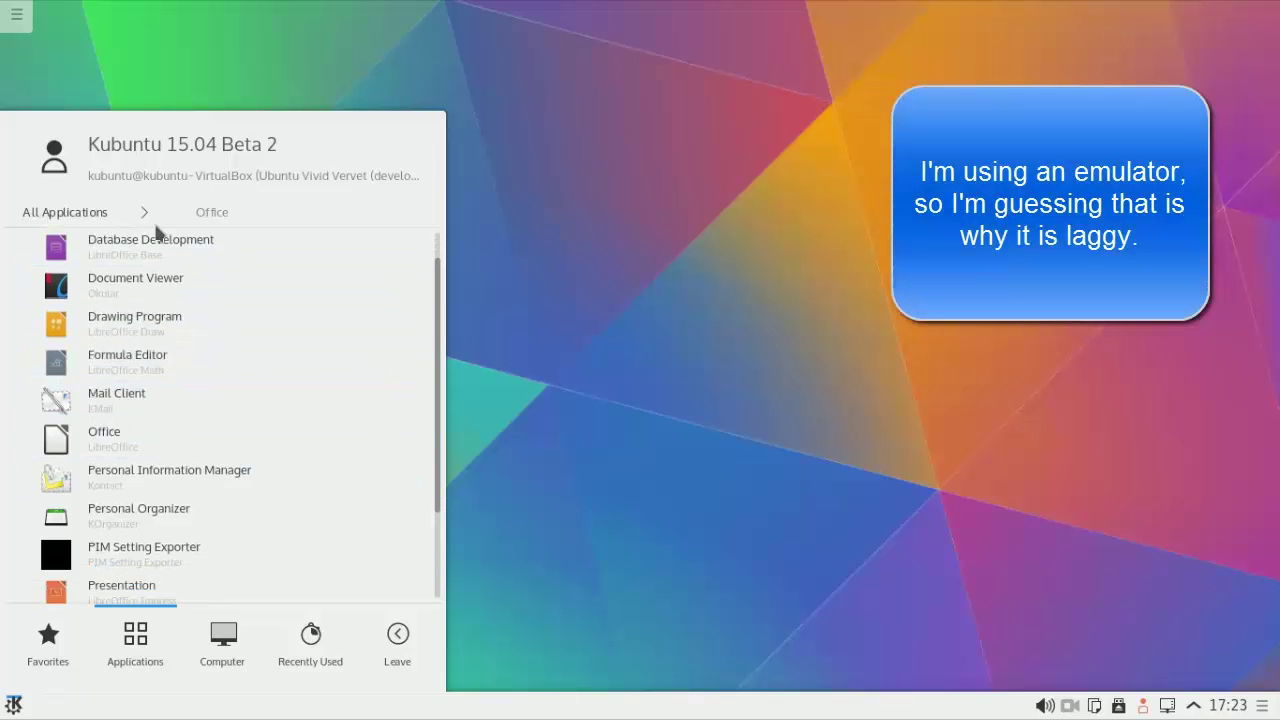
scroll(145, 360, "up", 1)
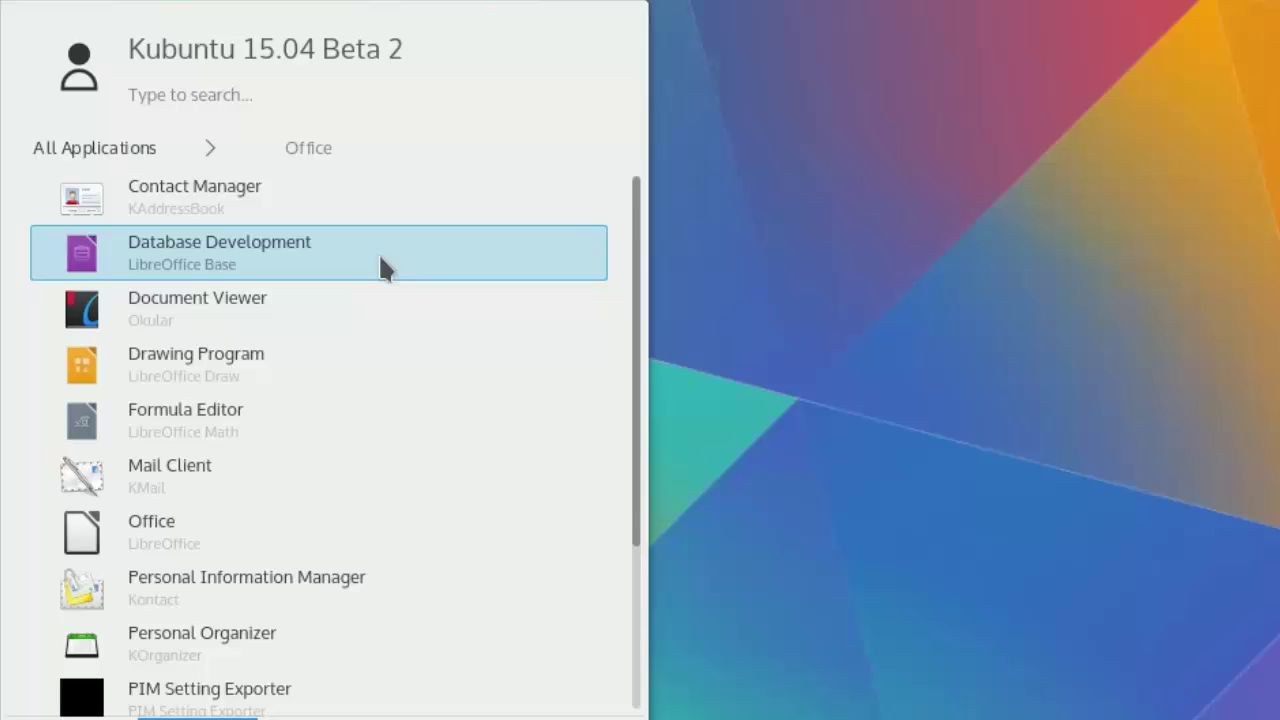
scroll(290, 400, "down", 1)
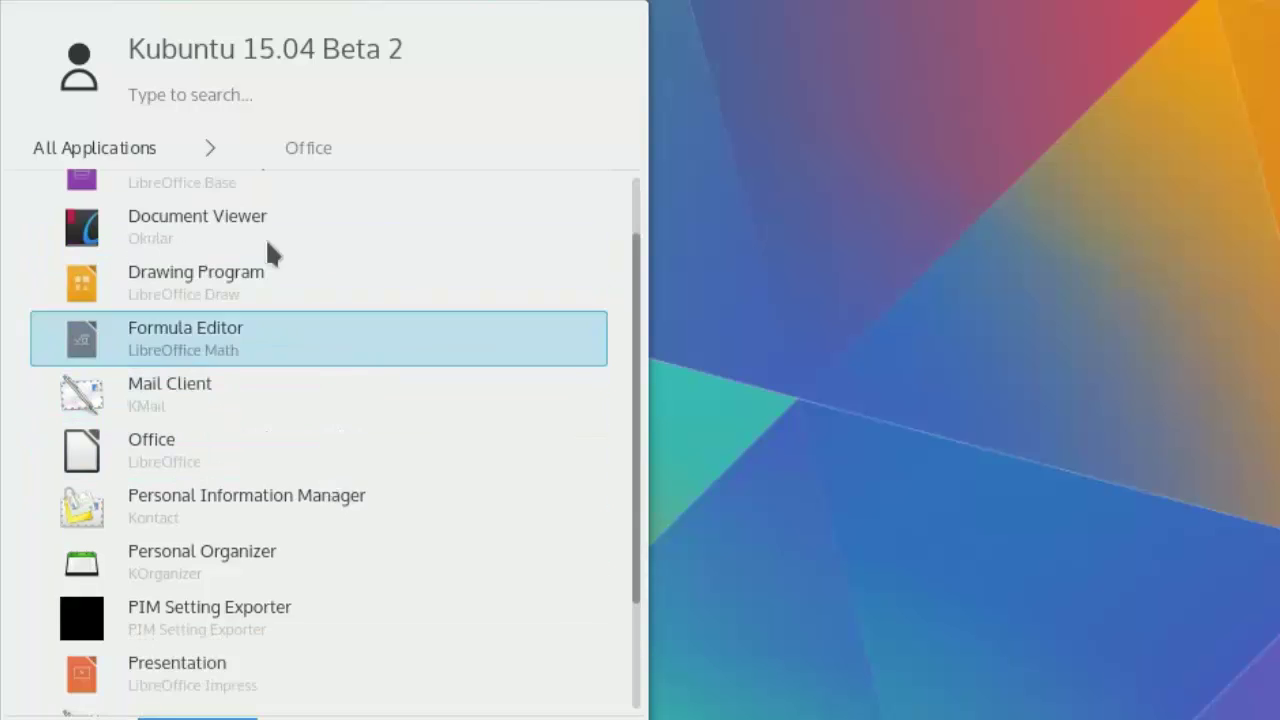
Look through the Multimedia category in the application launcher and close the launcher.
left_click(148, 150)
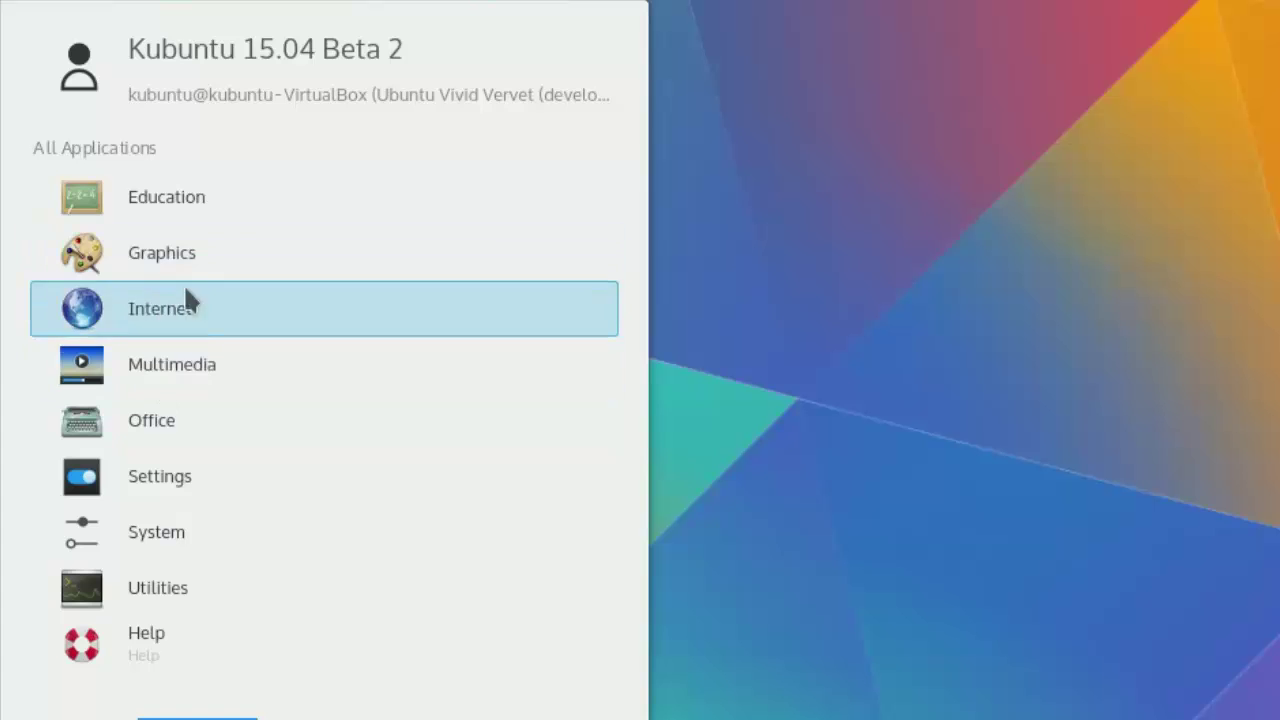
left_click(193, 372)
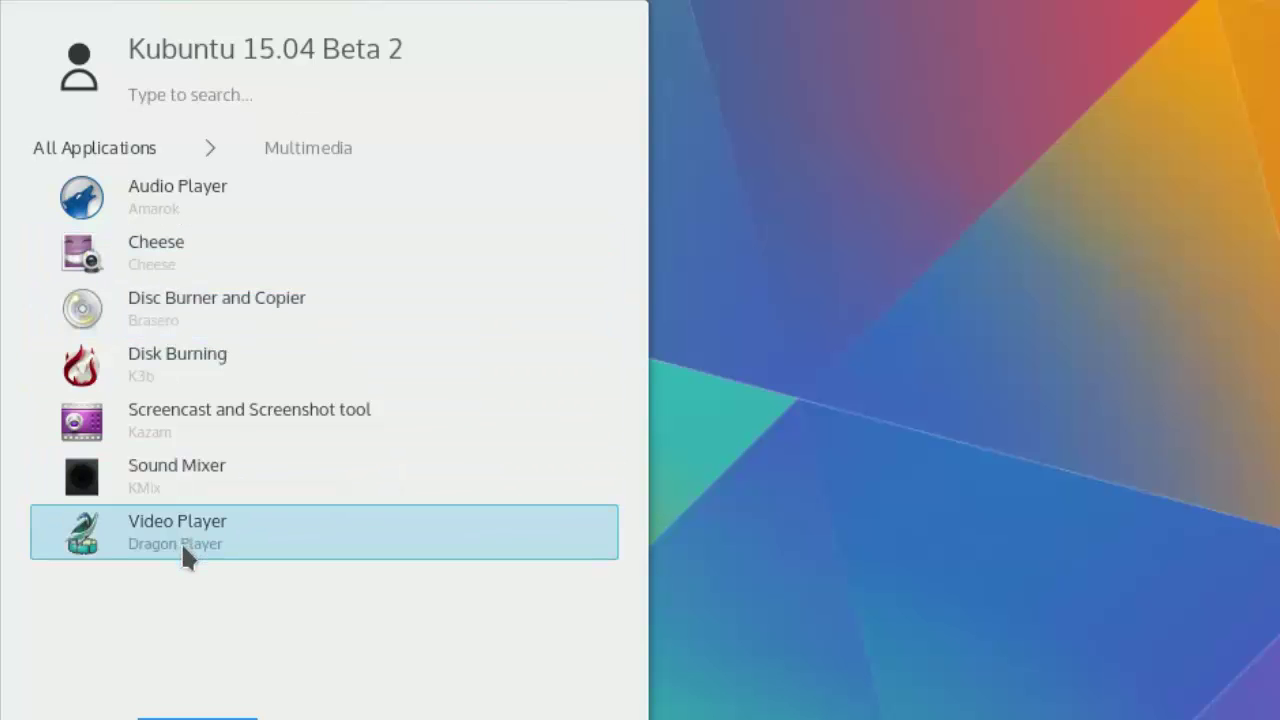
left_click(165, 150)
left_click(946, 302)
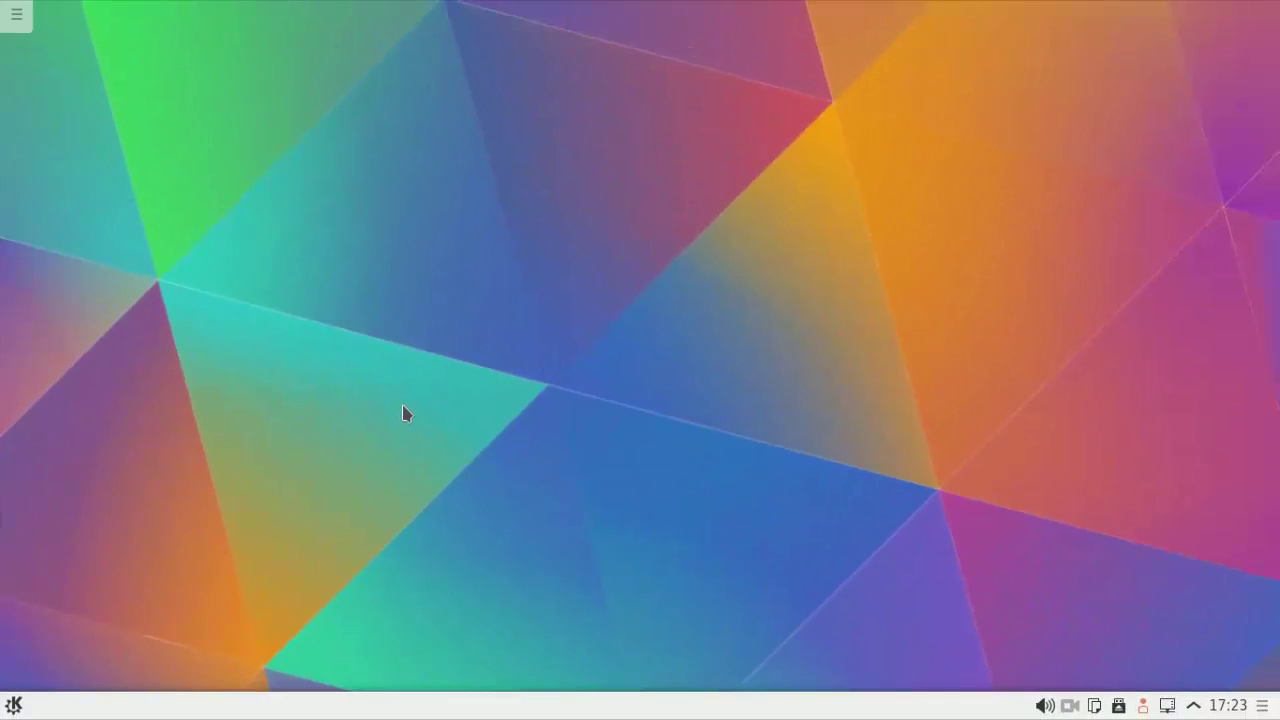
Search the launcher for the terminal, start Konsole, and place its window near the middle of the desktop.
left_click(13, 705)
type("termina")
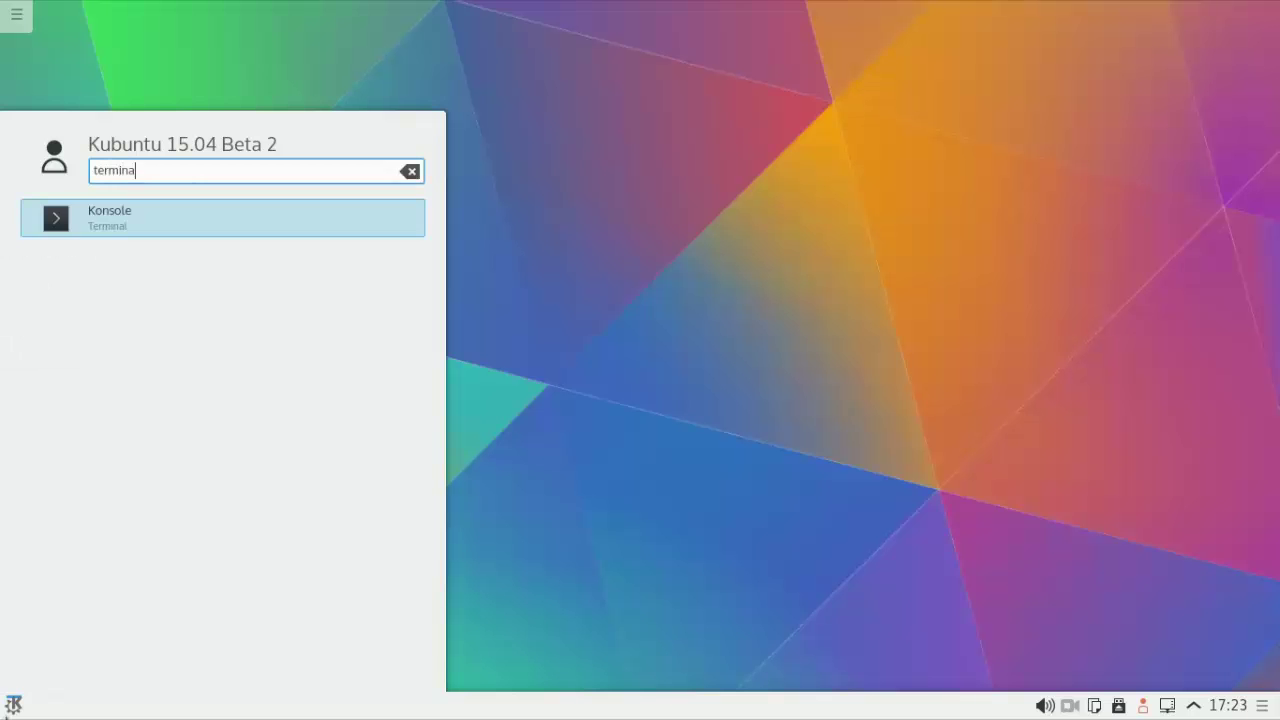
key("Return")
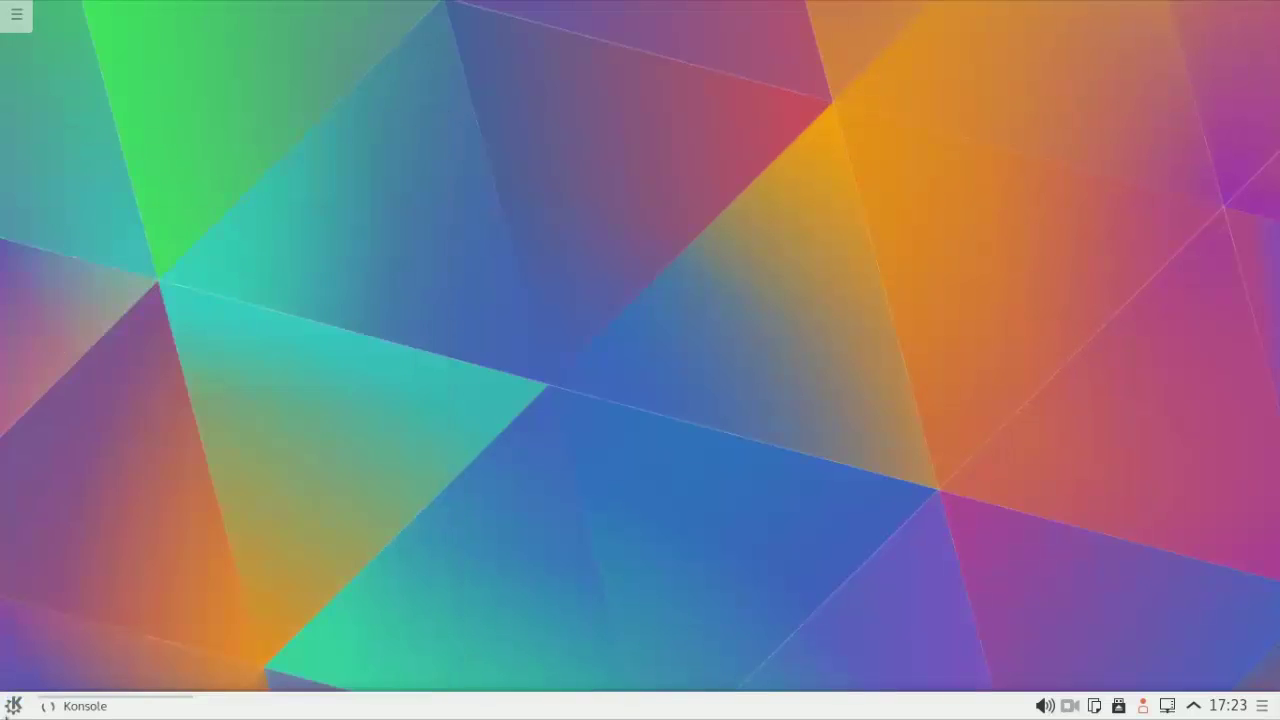
left_click_drag(297, 24, 588, 155)
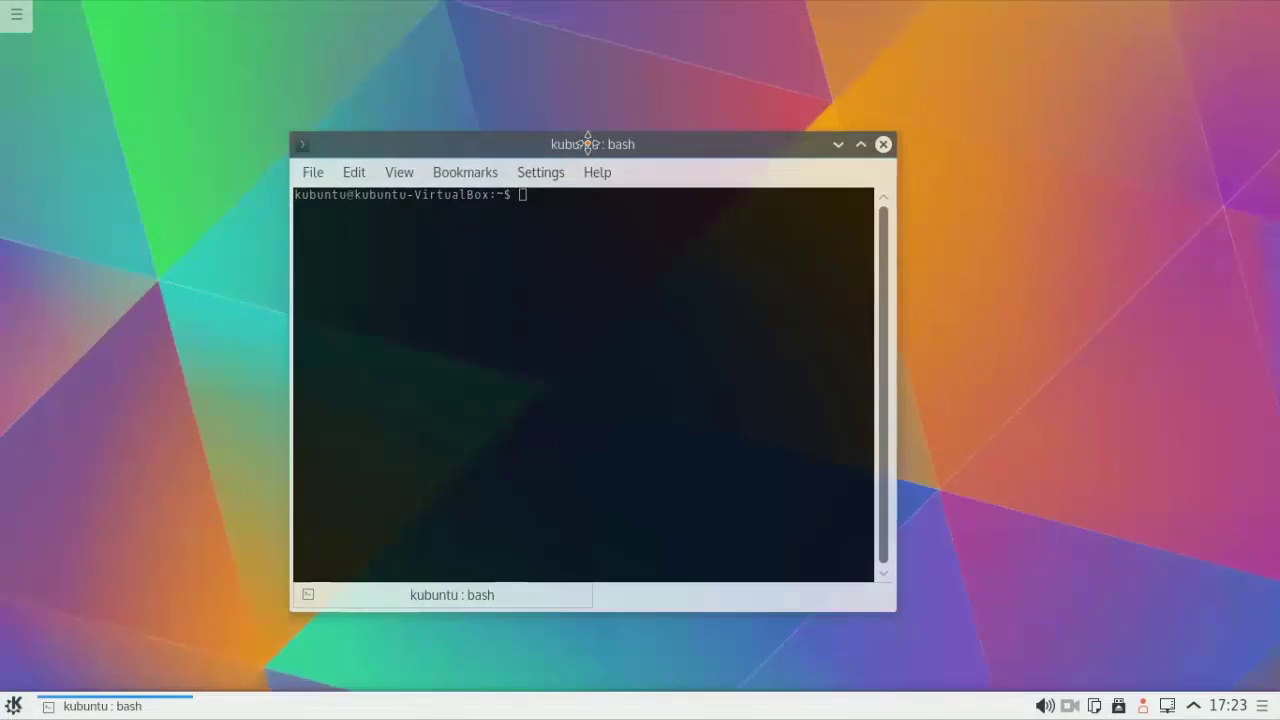
Open the current terminal profile for editing in Konsole.
left_click(396, 172)
mouse_move(562, 180)
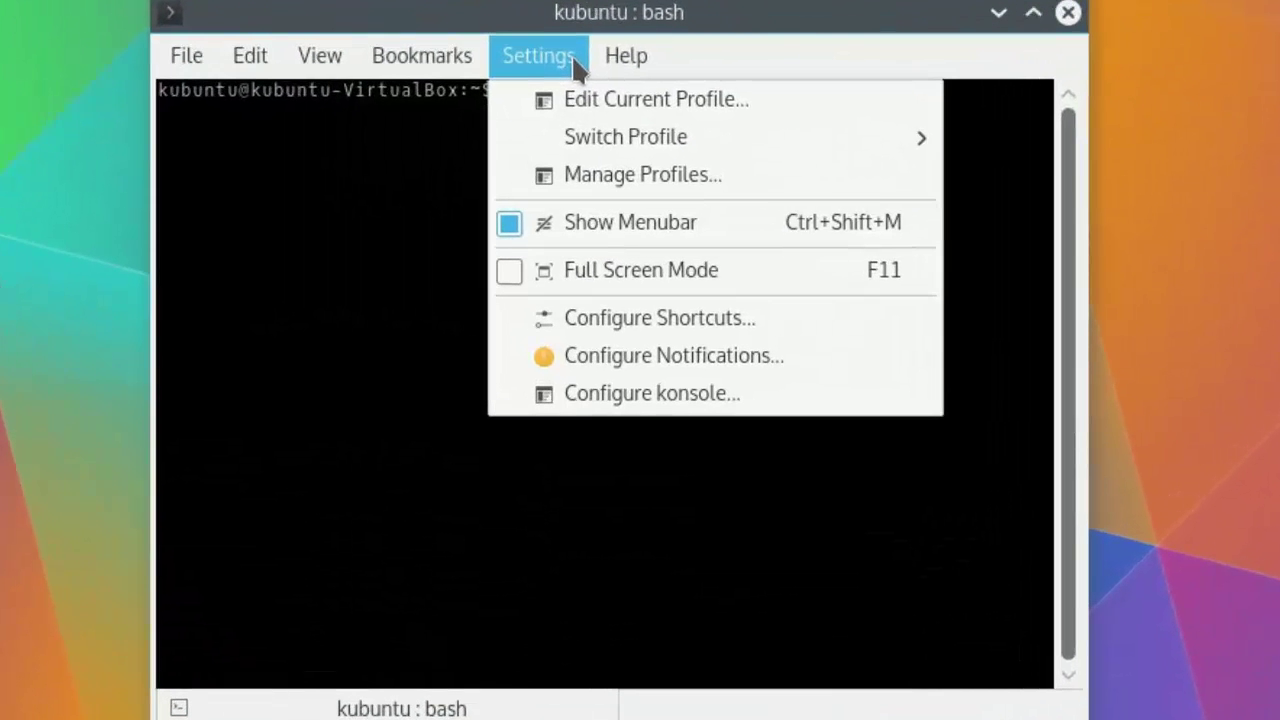
left_click(583, 100)
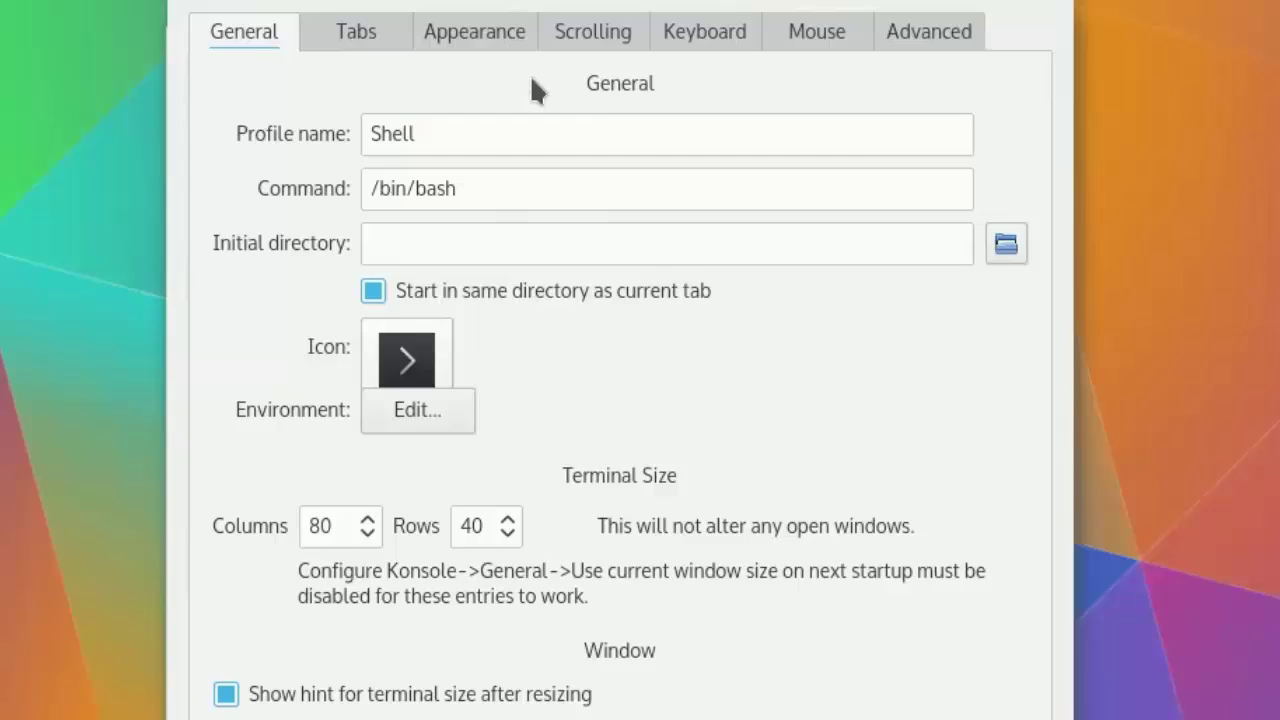
Look through the Tabs, Appearance, Scrolling, Keyboard, Mouse and Advanced settings of the Shell profile, and close the profile editor and Konsole.
left_click(370, 74)
left_click(440, 73)
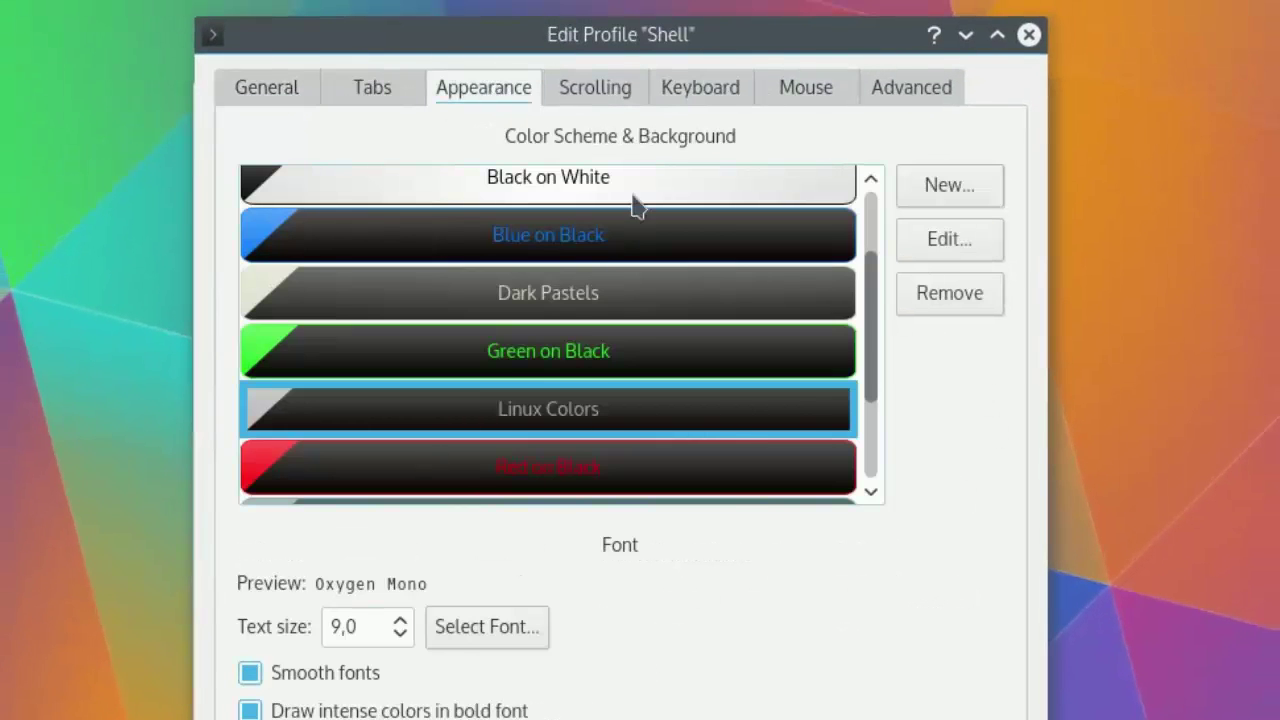
left_click(617, 89)
left_click(718, 89)
left_click(781, 86)
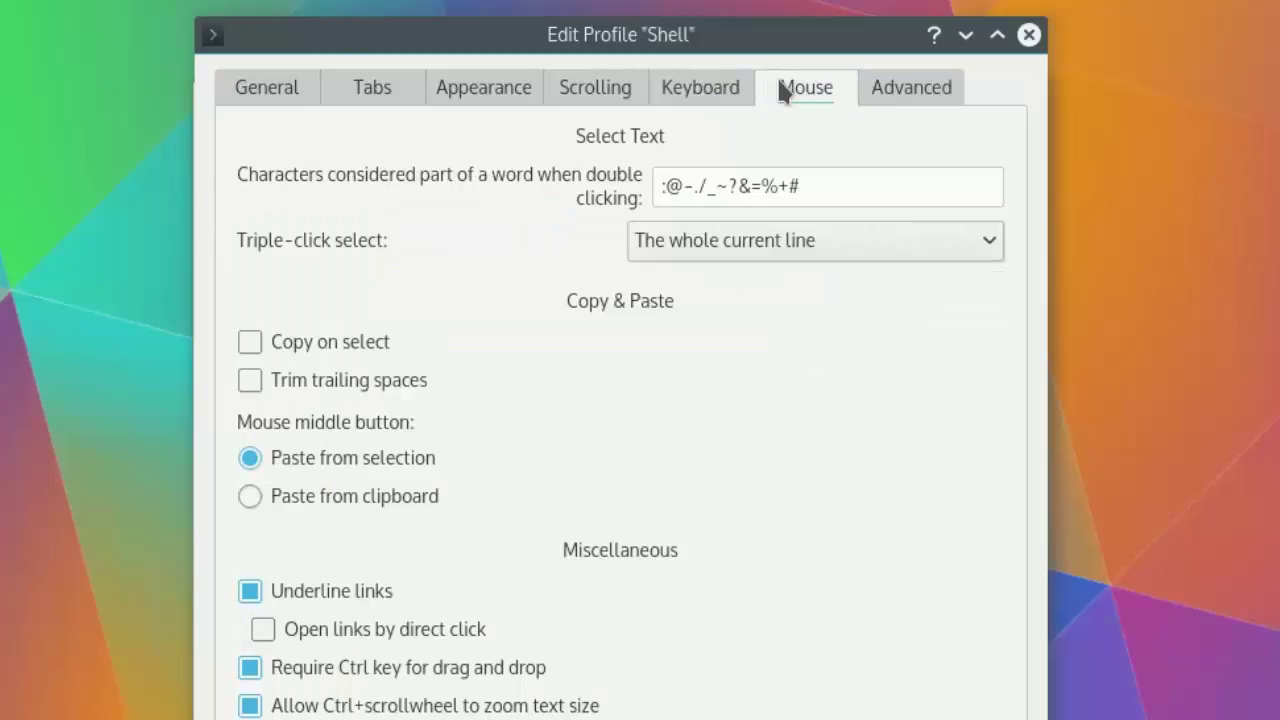
left_click(878, 86)
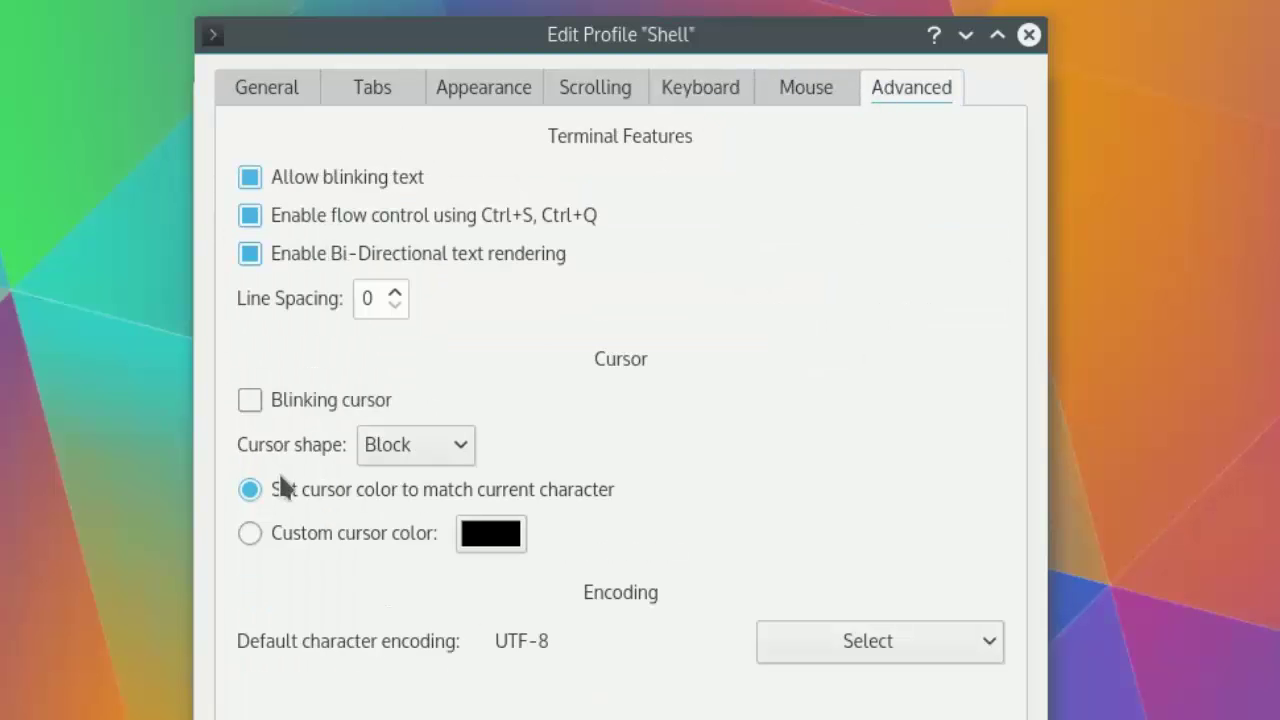
left_click(1029, 35)
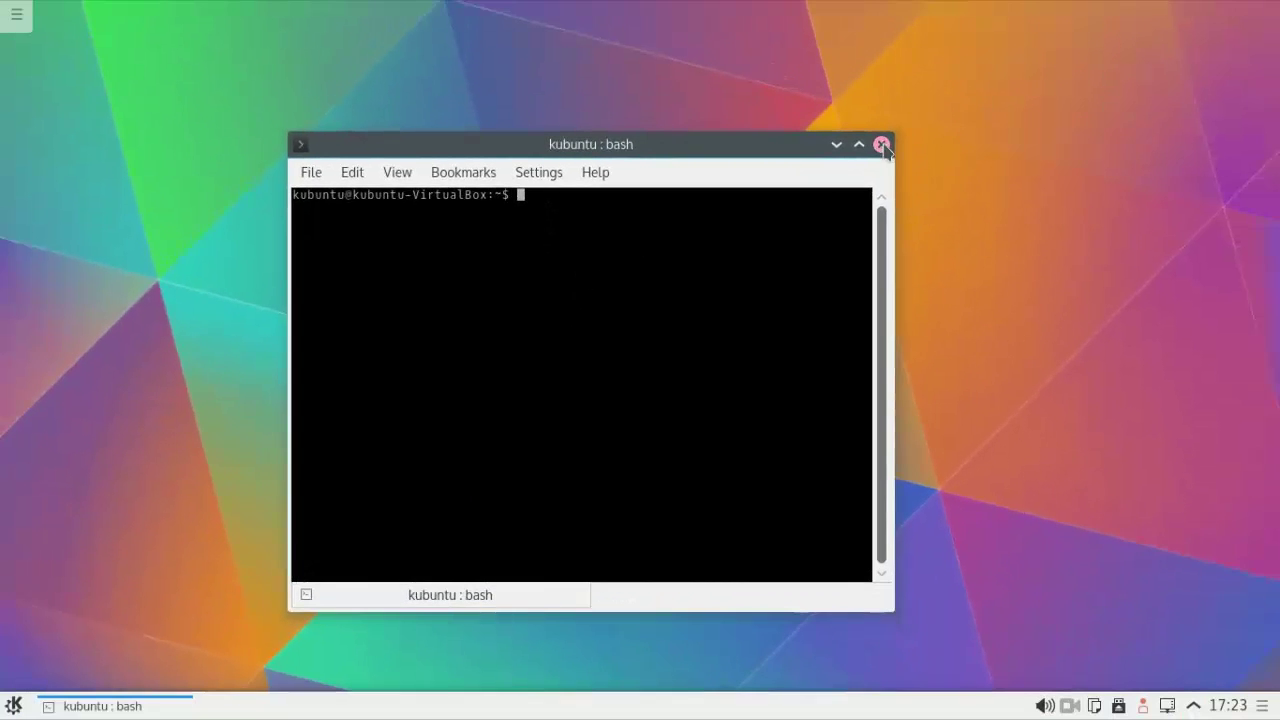
left_click(881, 145)
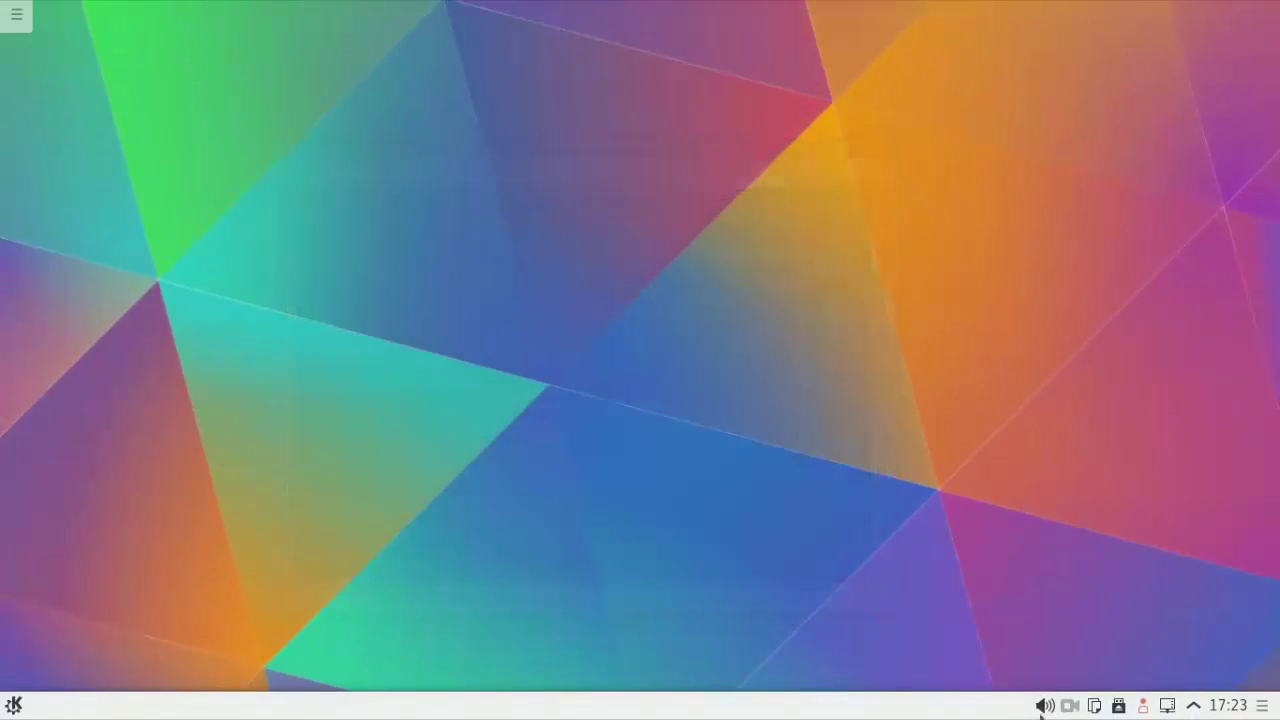
Open the panel settings, browse the available widgets, and add an Analog Clock to the desktop.
left_click(1261, 706)
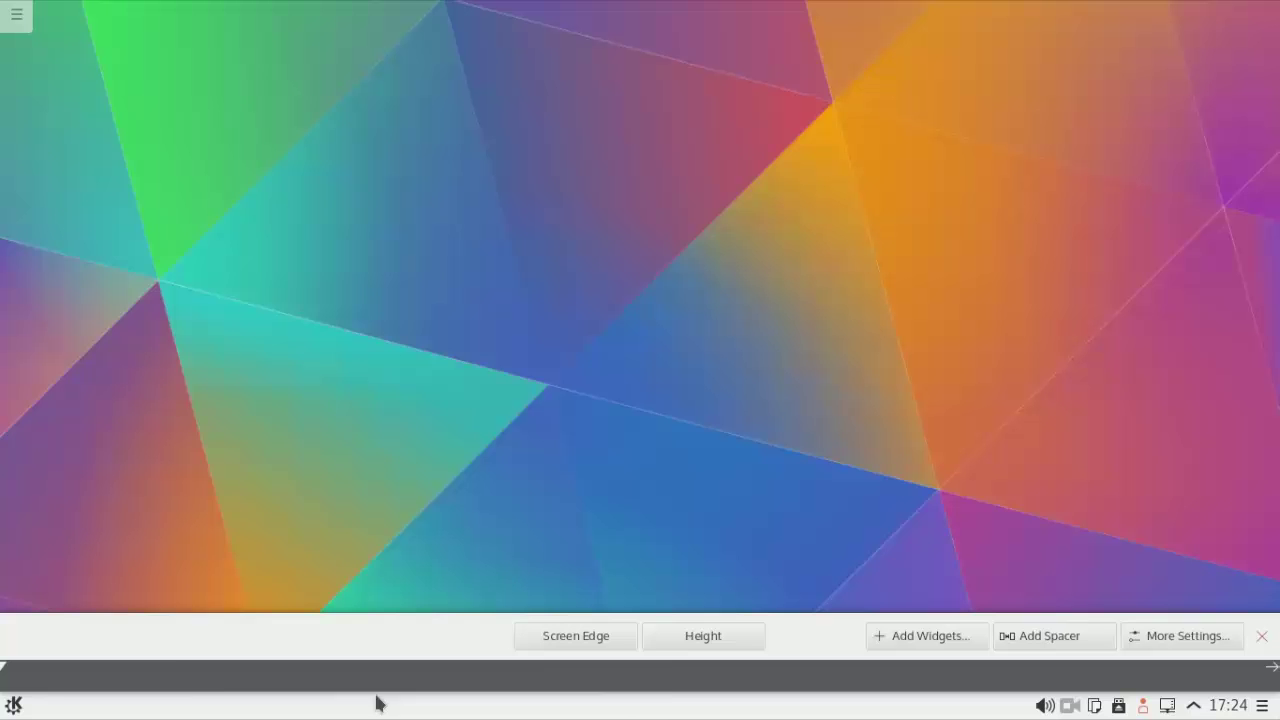
mouse_move(96, 708)
left_click(932, 637)
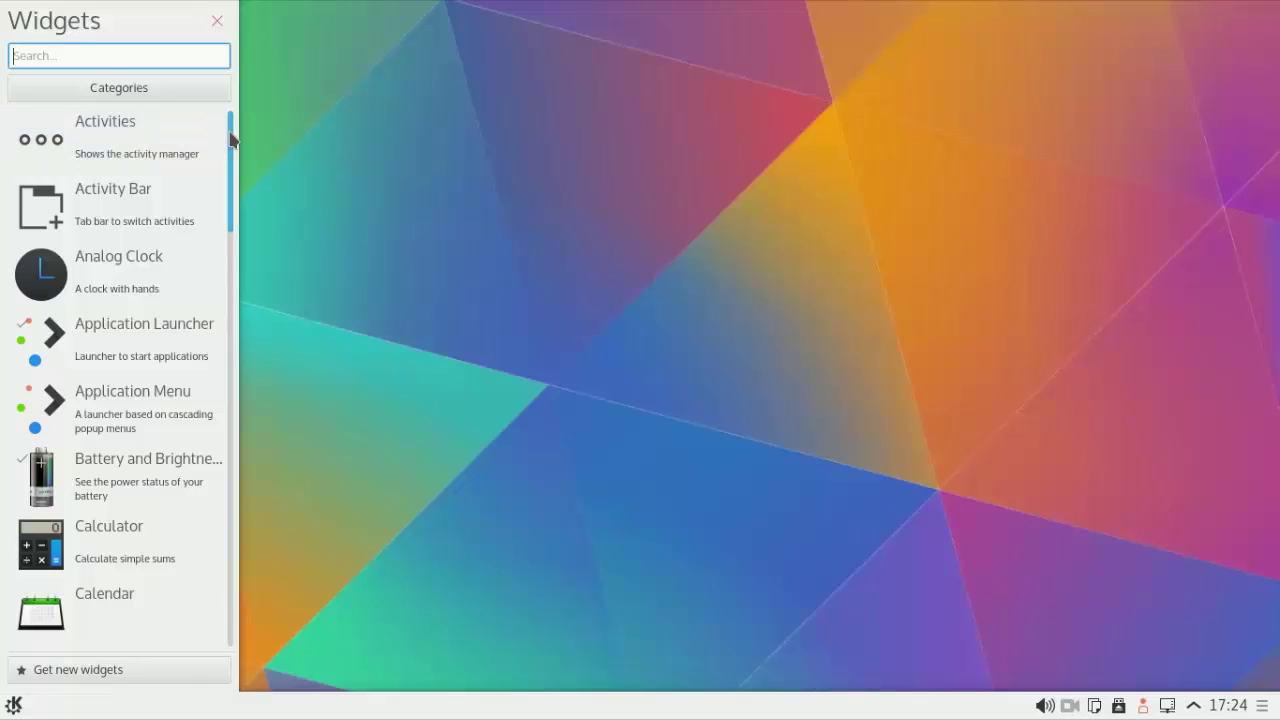
left_click_drag(230, 134, 210, 90)
left_click_drag(143, 271, 490, 330)
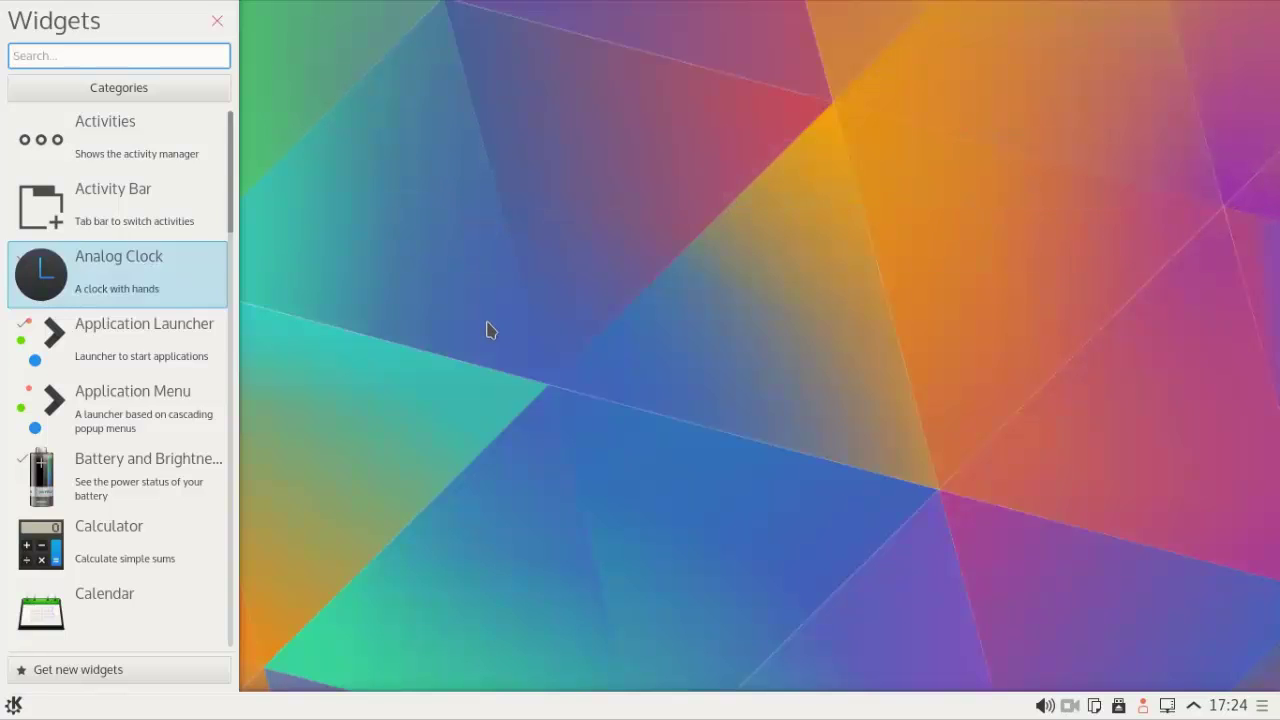
left_click(352, 260)
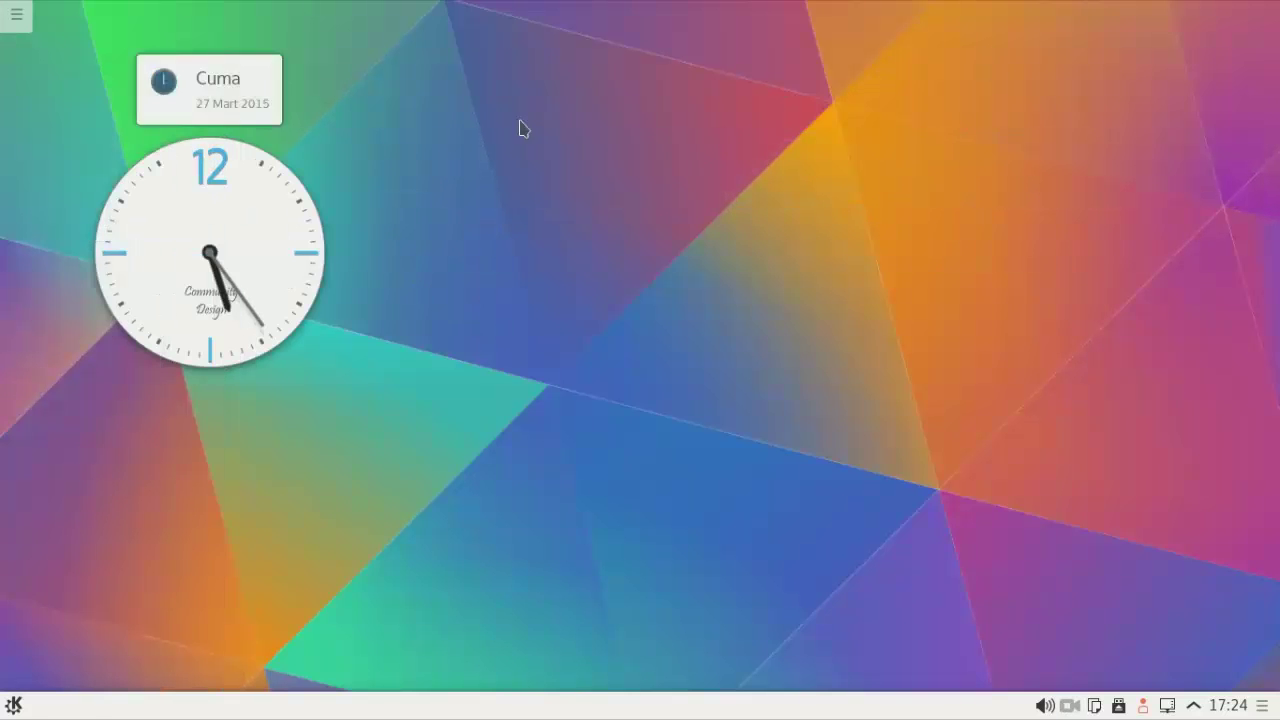
Look over the analog clock's context options and desktop options, and view its date pop-up.
right_click(229, 201)
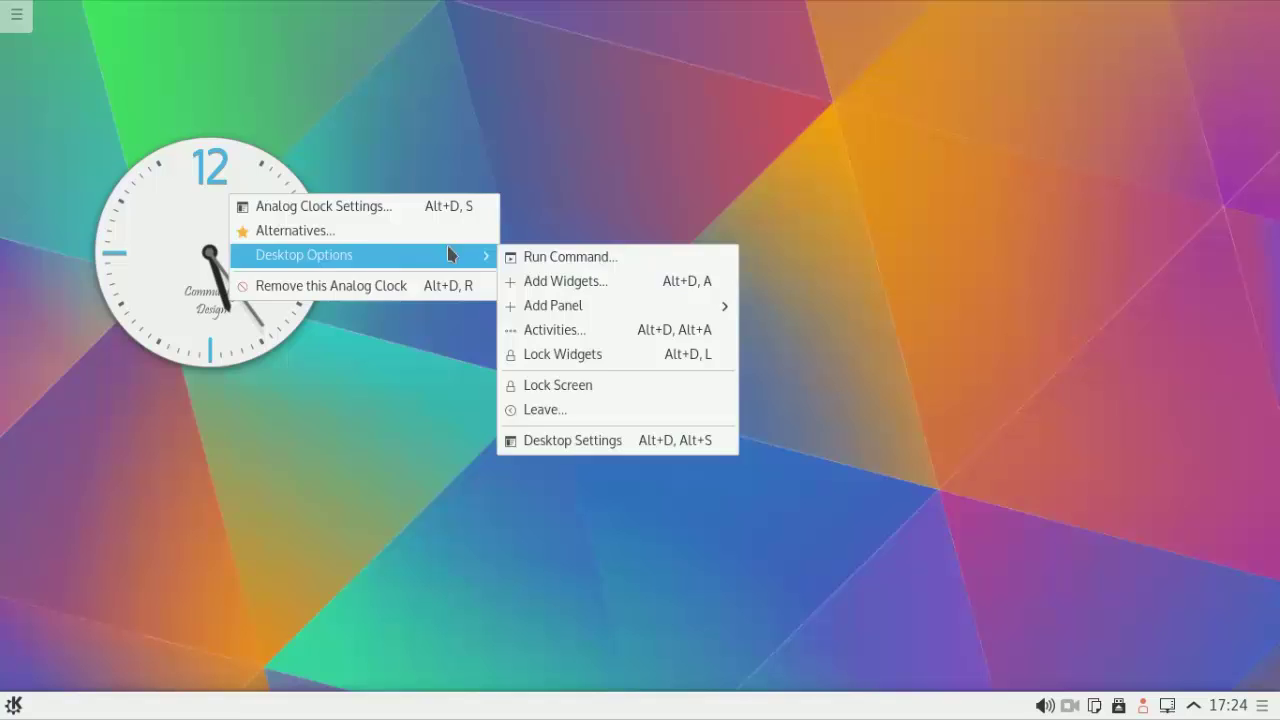
left_click(317, 69)
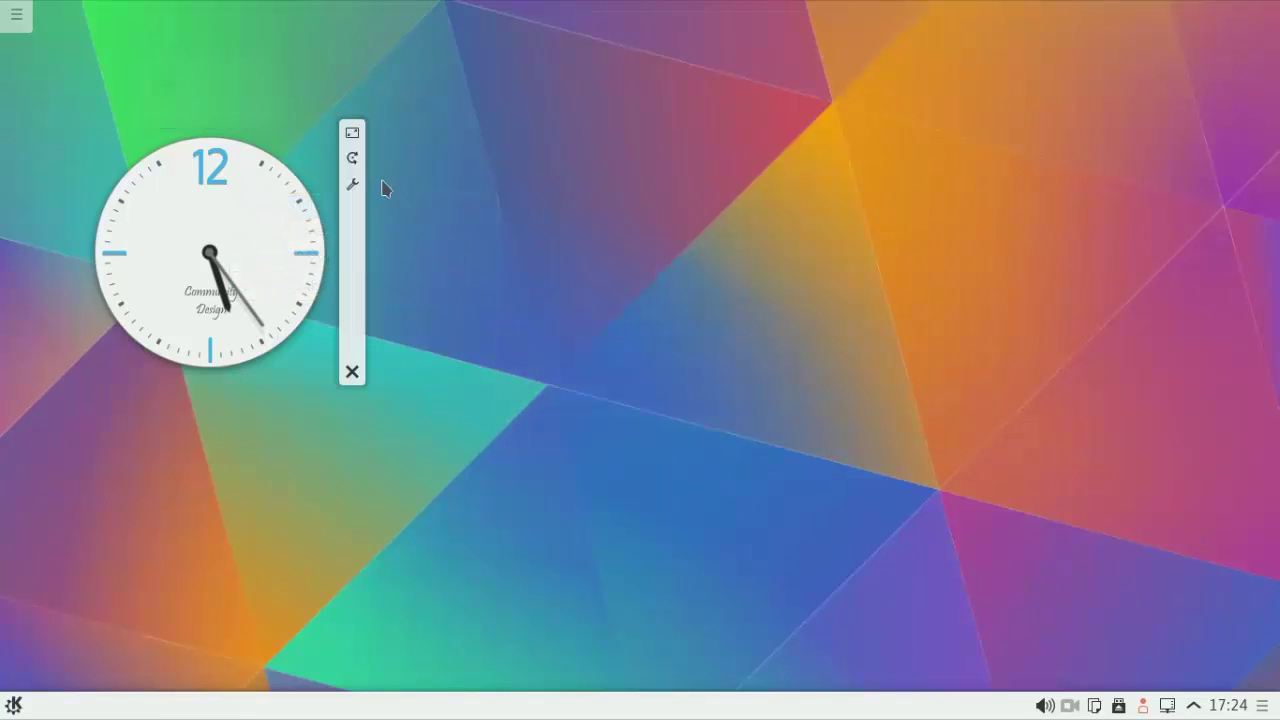
left_click(217, 212)
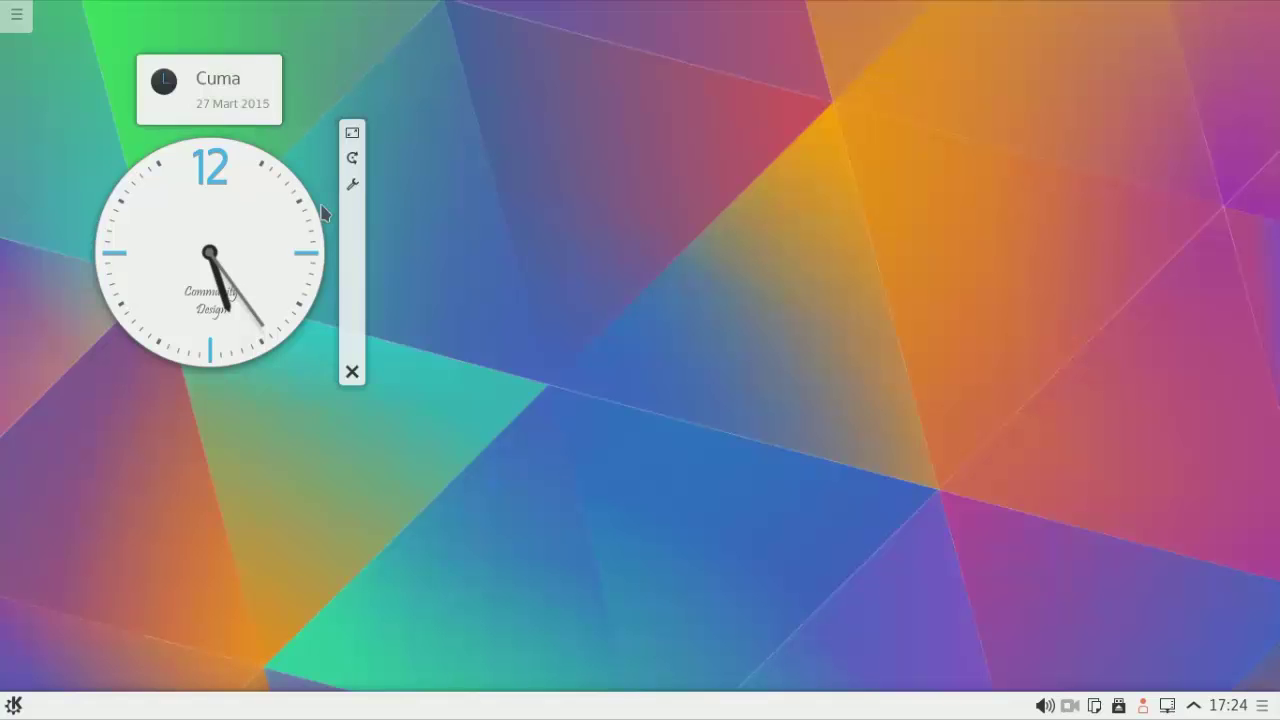
Shrink the analog clock and move it to the upper-right corner of the desktop.
left_click(352, 161)
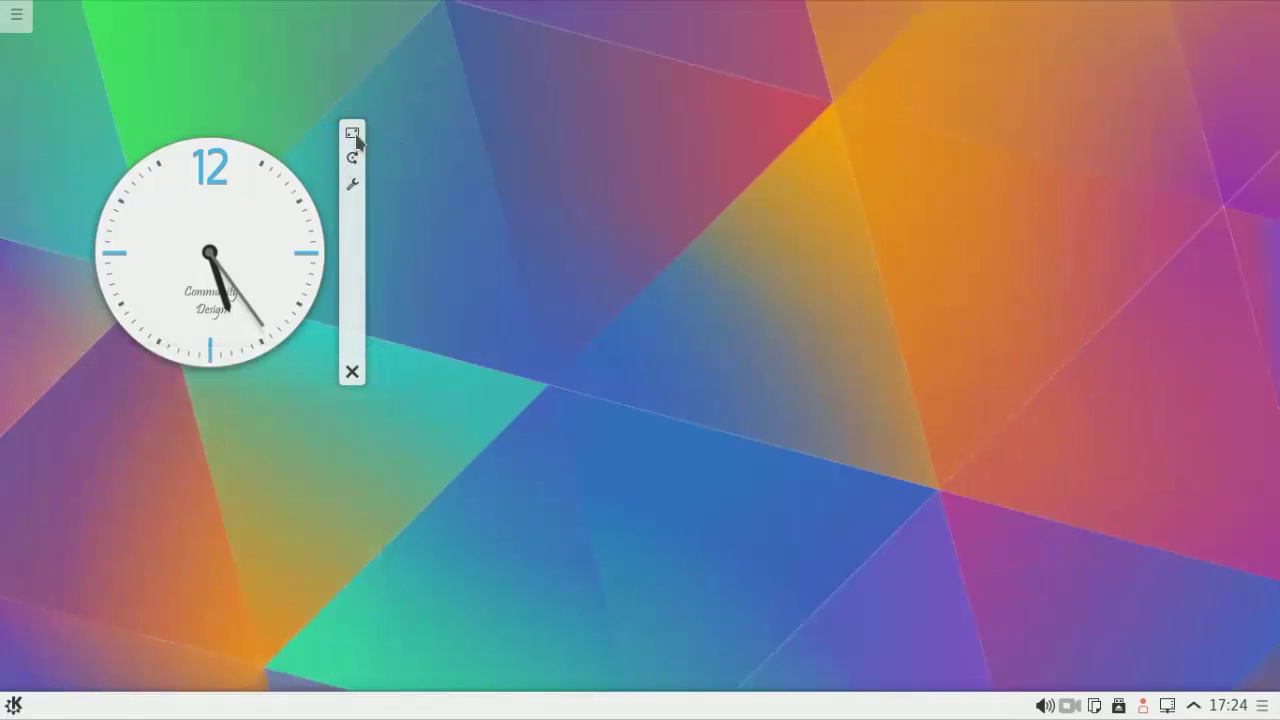
left_click_drag(353, 132, 274, 223)
left_click_drag(277, 306, 1278, 77)
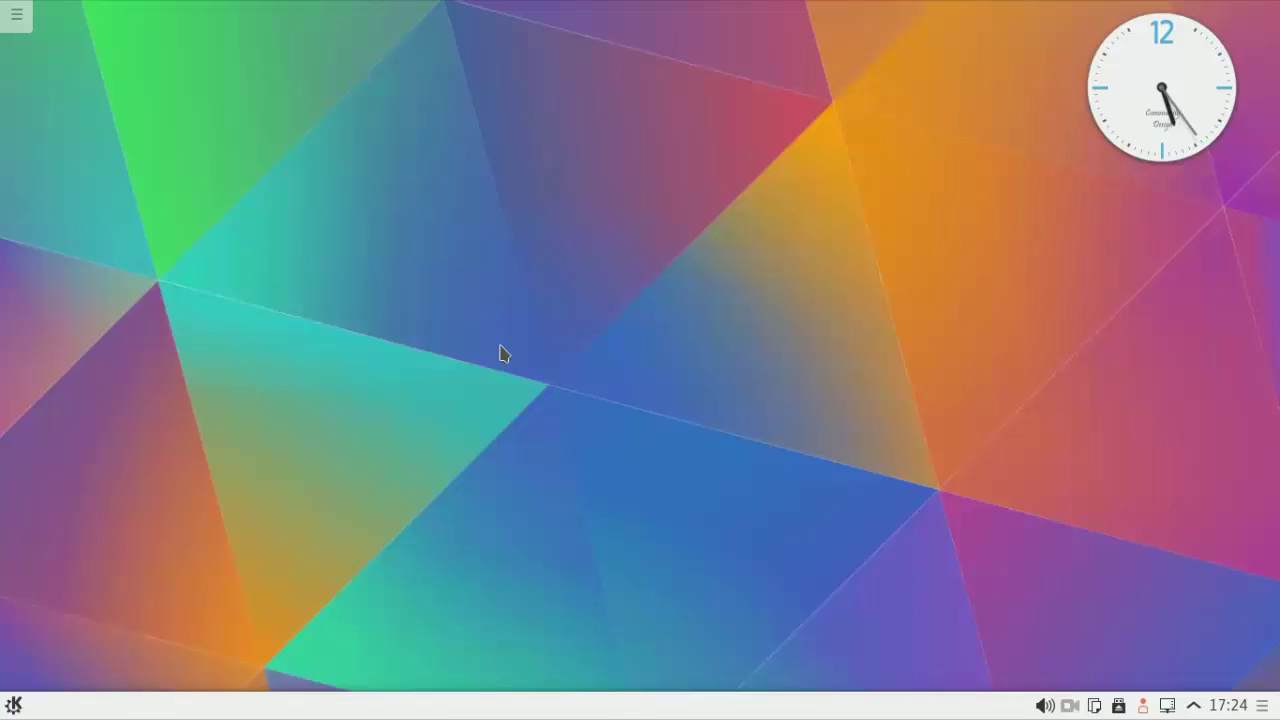
Open the Root folder from the launcher's Computer places, view its contents in Dolphin, and close the file manager.
left_click(13, 706)
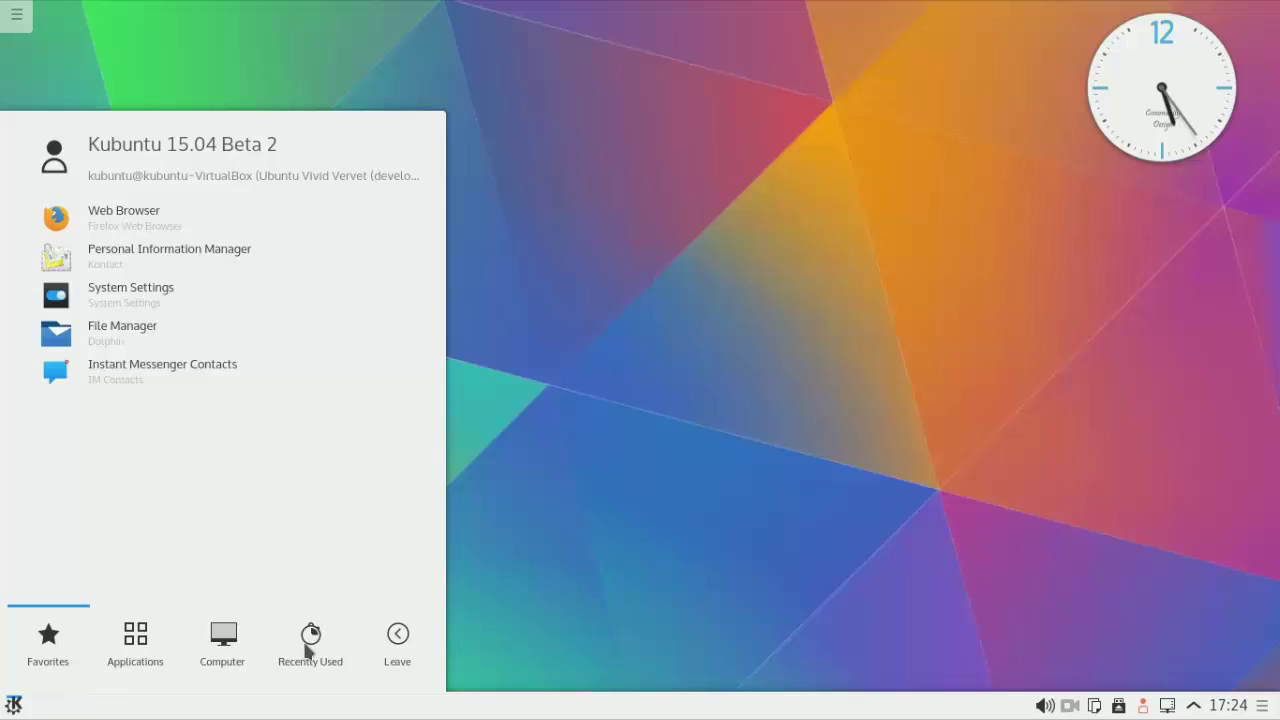
mouse_move(206, 610)
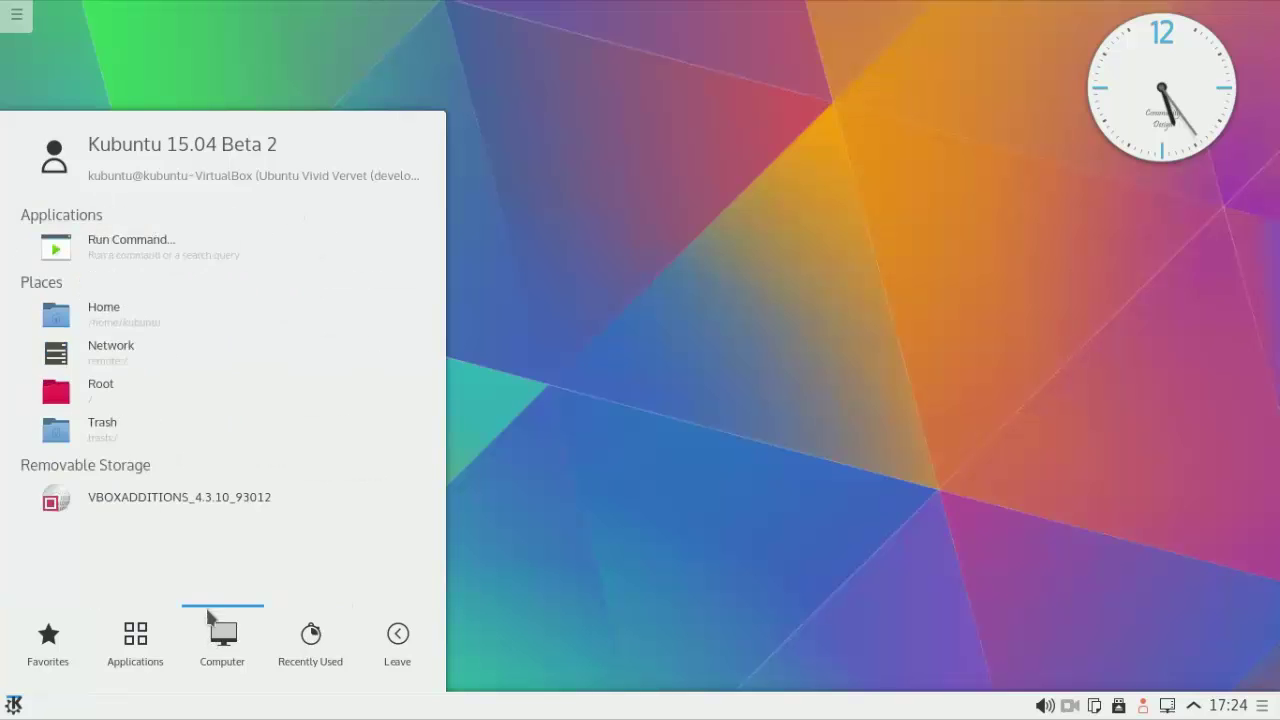
left_click(133, 393)
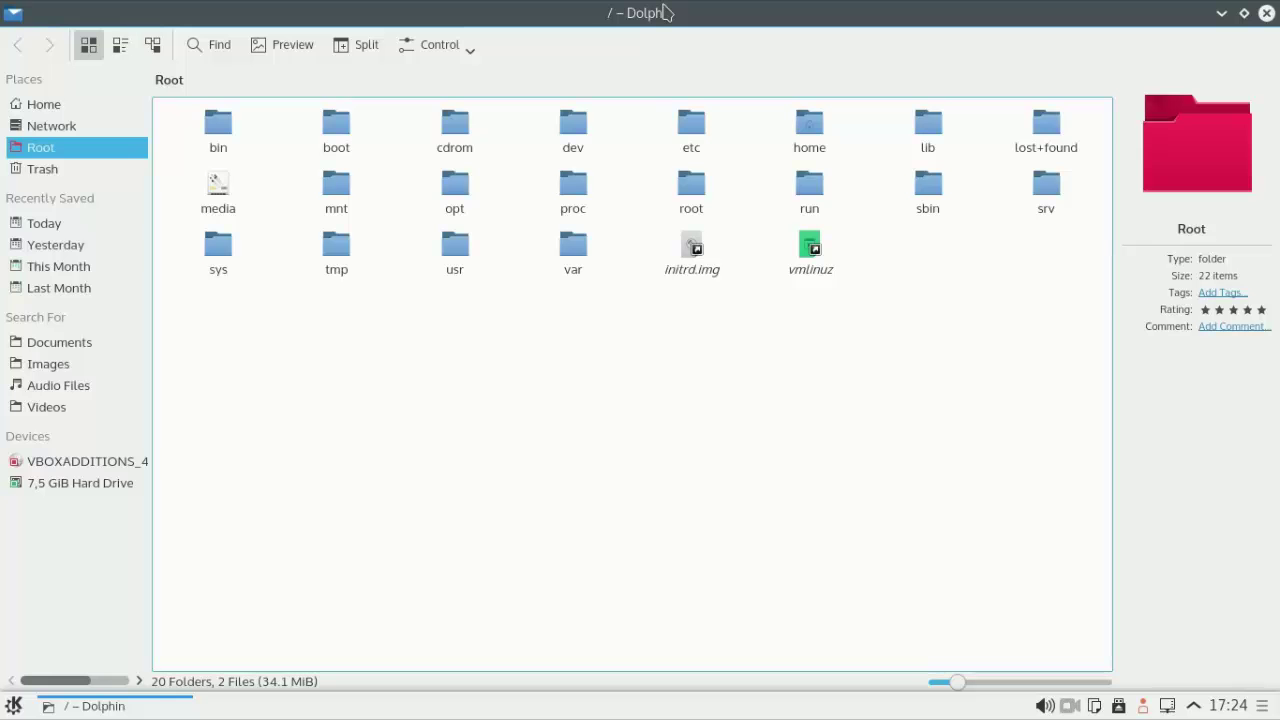
left_click(1268, 14)
Search the application launcher for "terminal" and start Konsole.
left_click(13, 704)
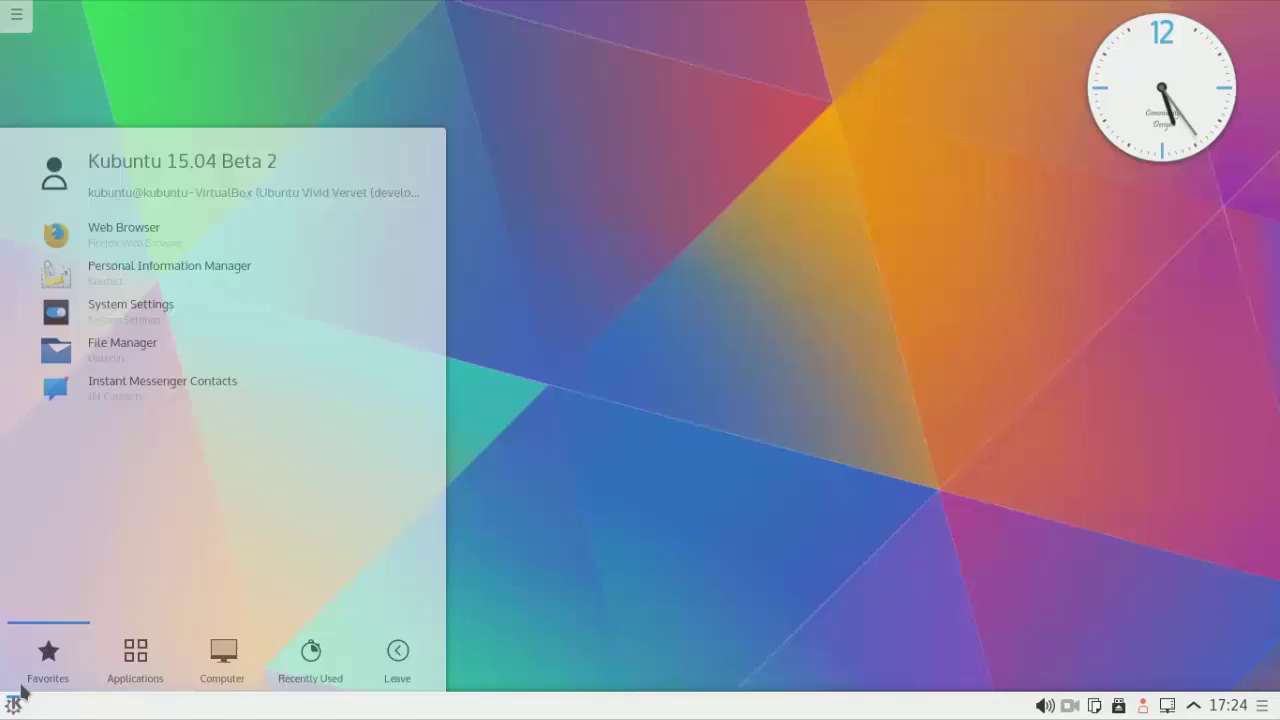
left_click(223, 634)
left_click(141, 642)
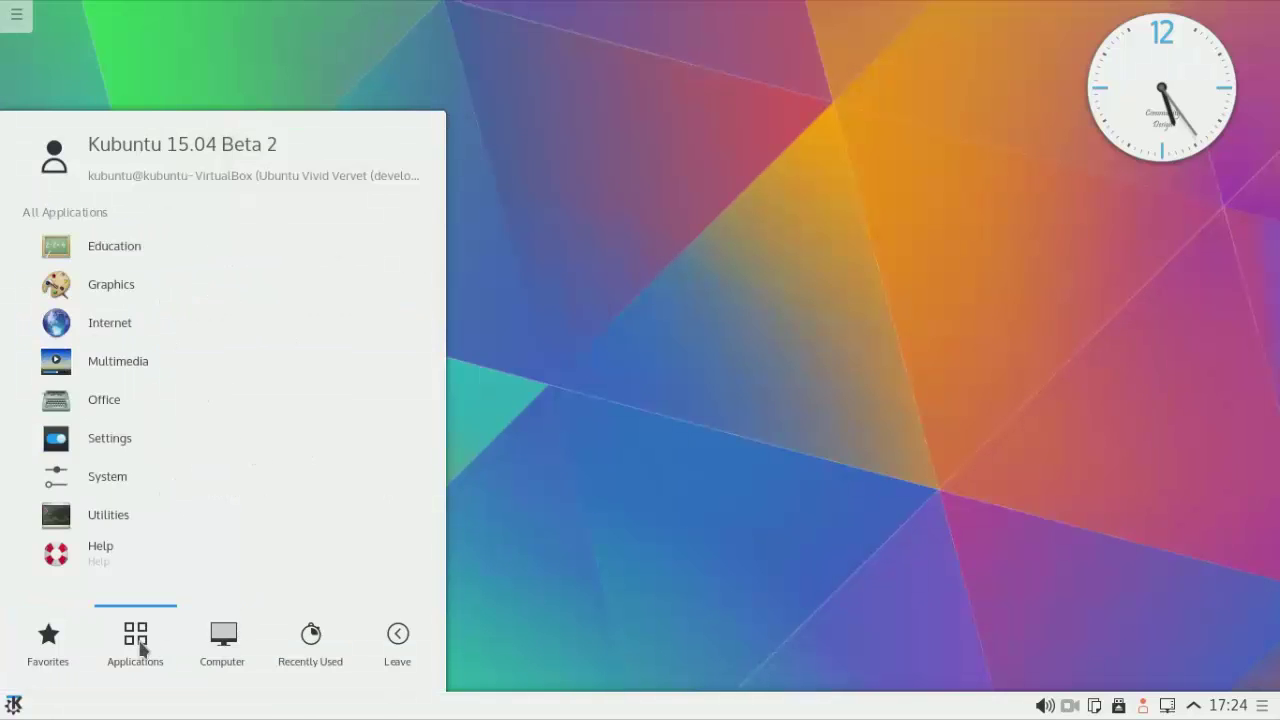
left_click(231, 642)
type("ter")
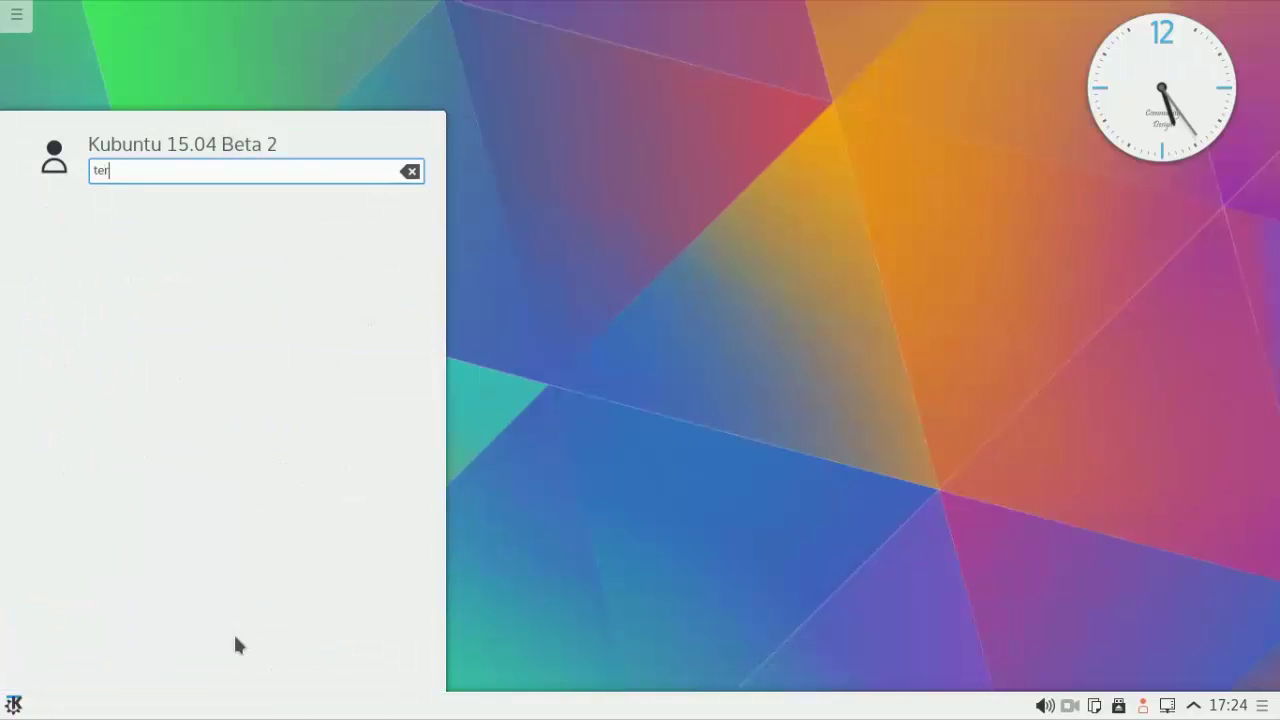
type("minal")
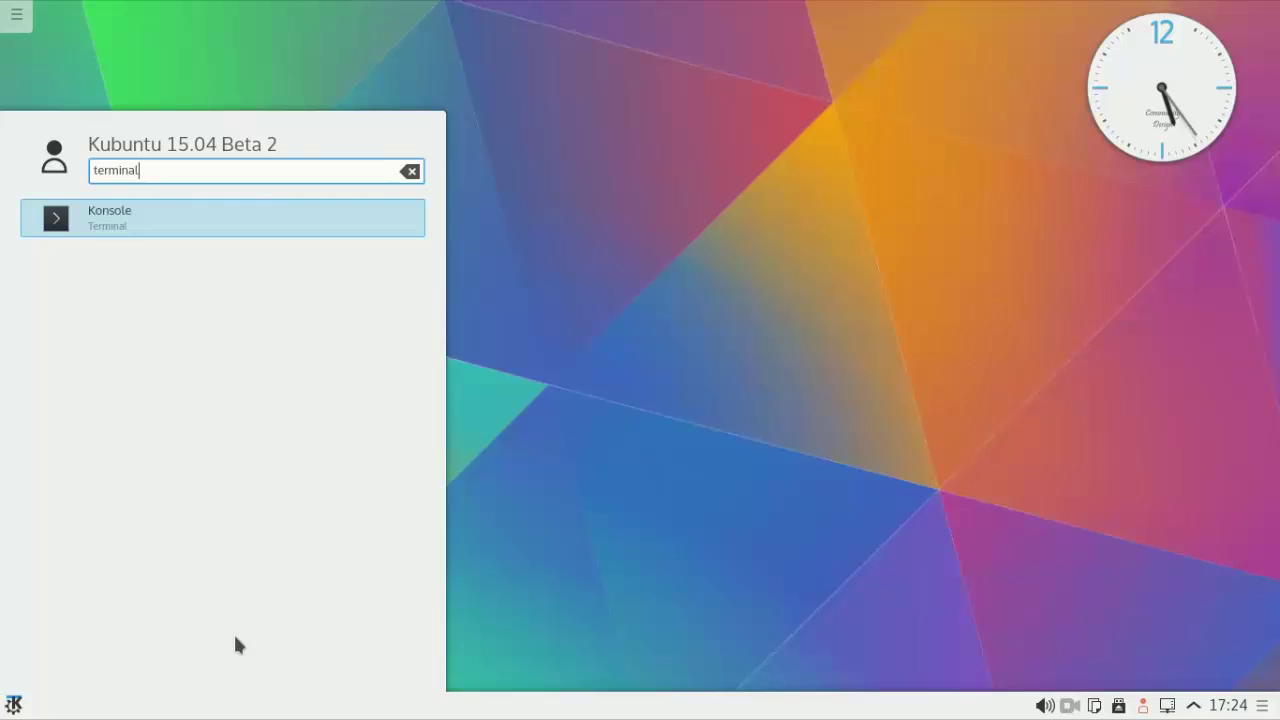
key("Return")
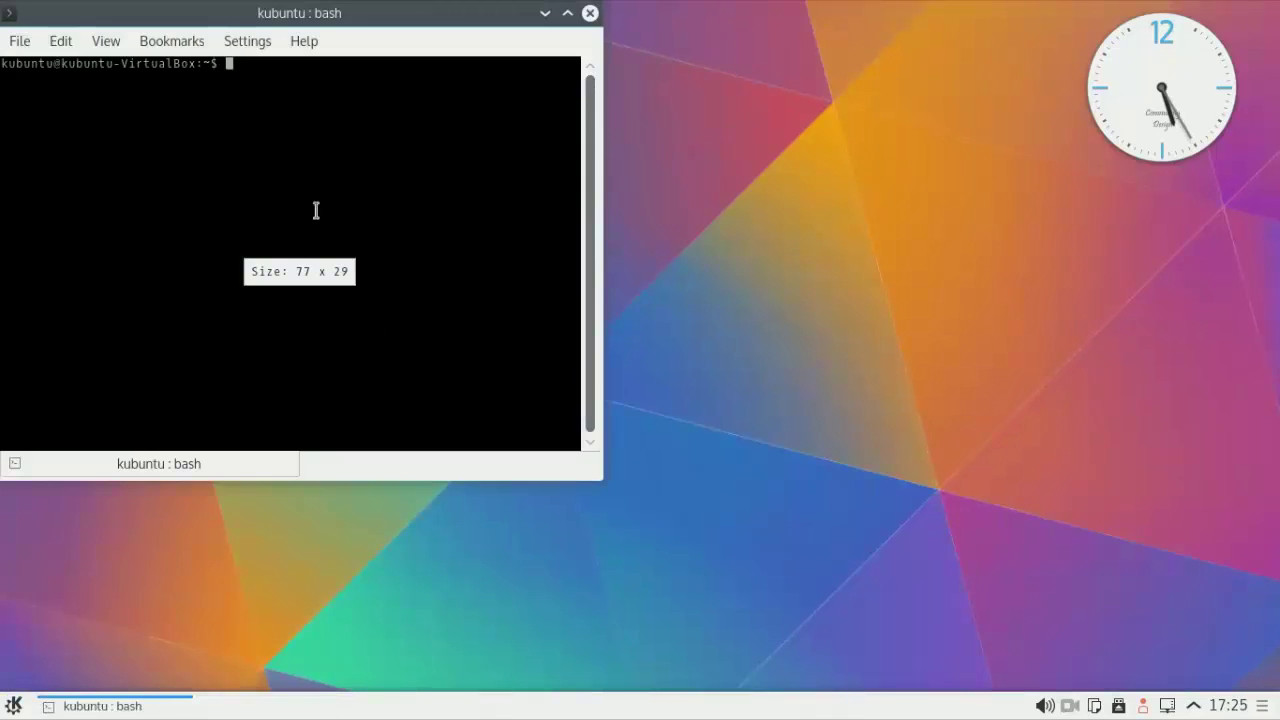
Switch to a root shell with sudo su, entering the account password.
type("sudo su")
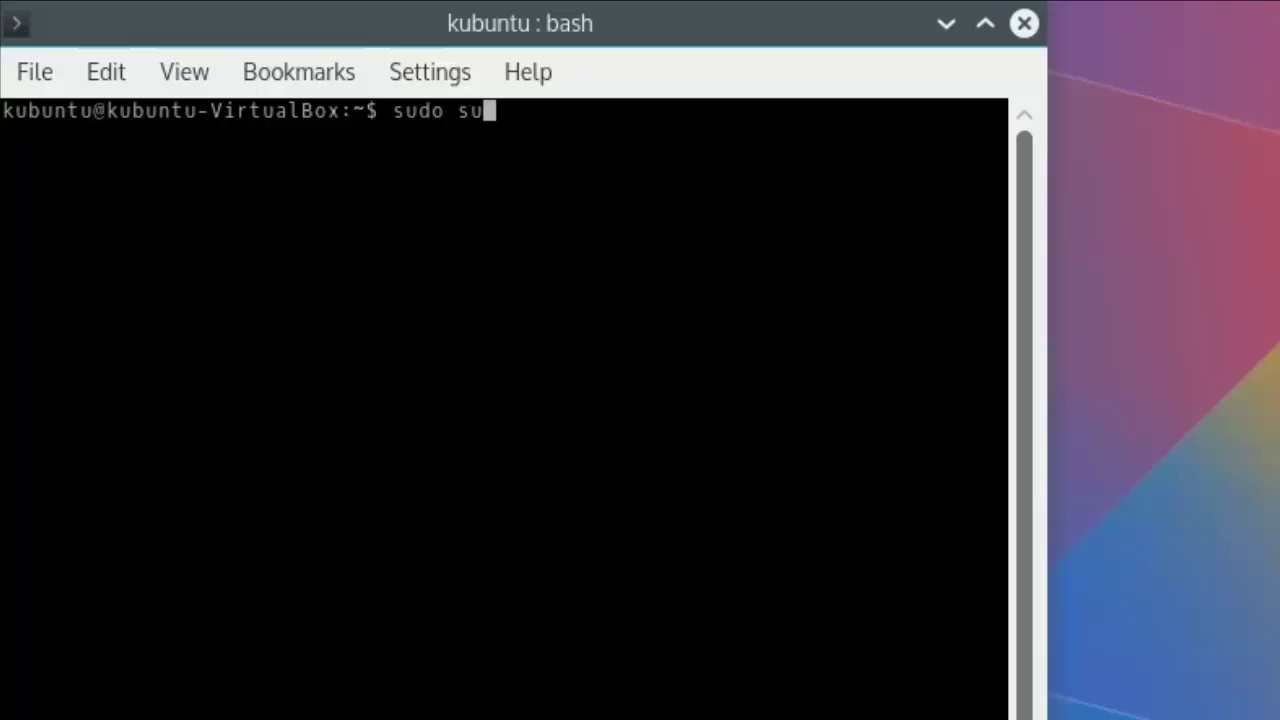
key("Return")
key("Return")
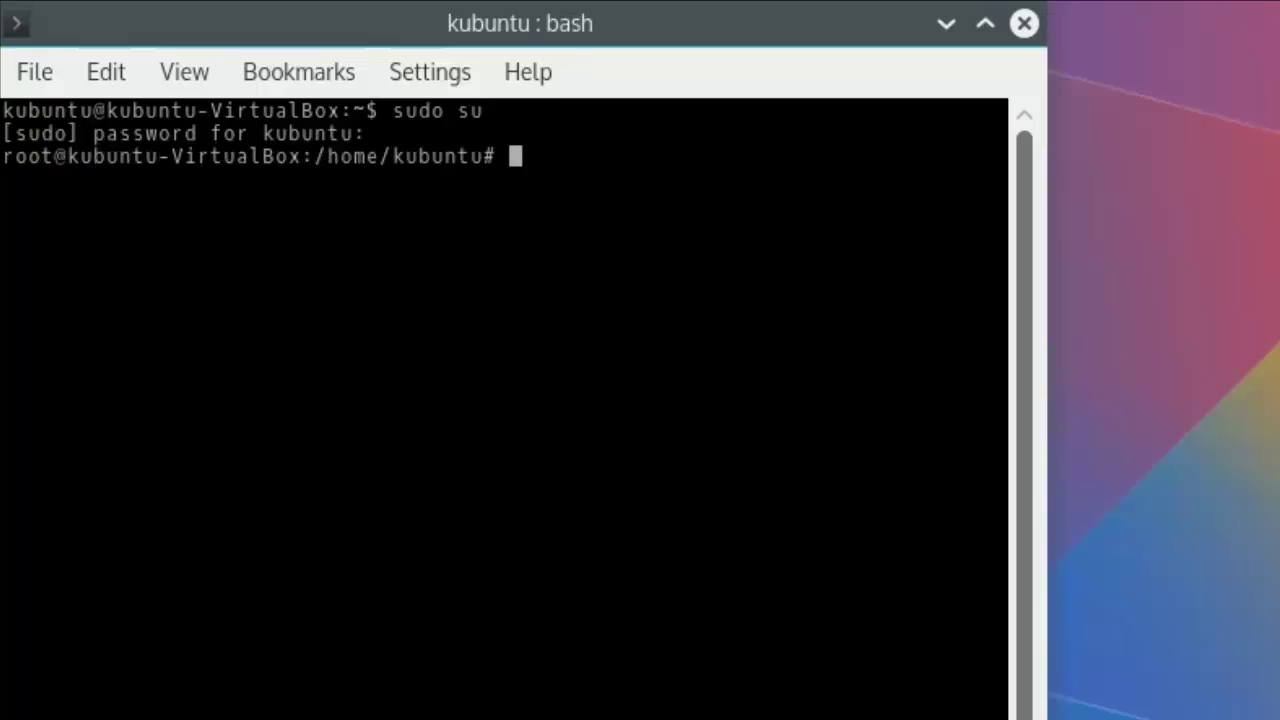
Exit the root shell and end the terminal session with the exit command.
type("exit")
key("Return")
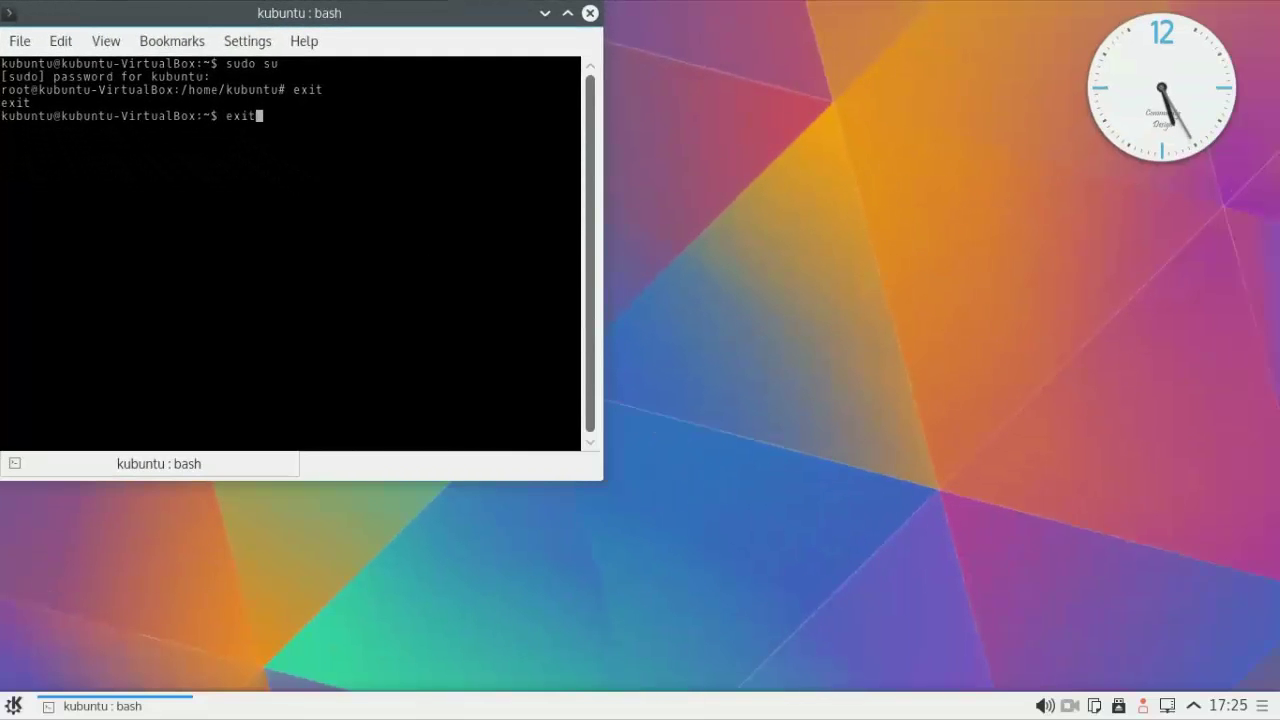
type("exit")
key("Return")
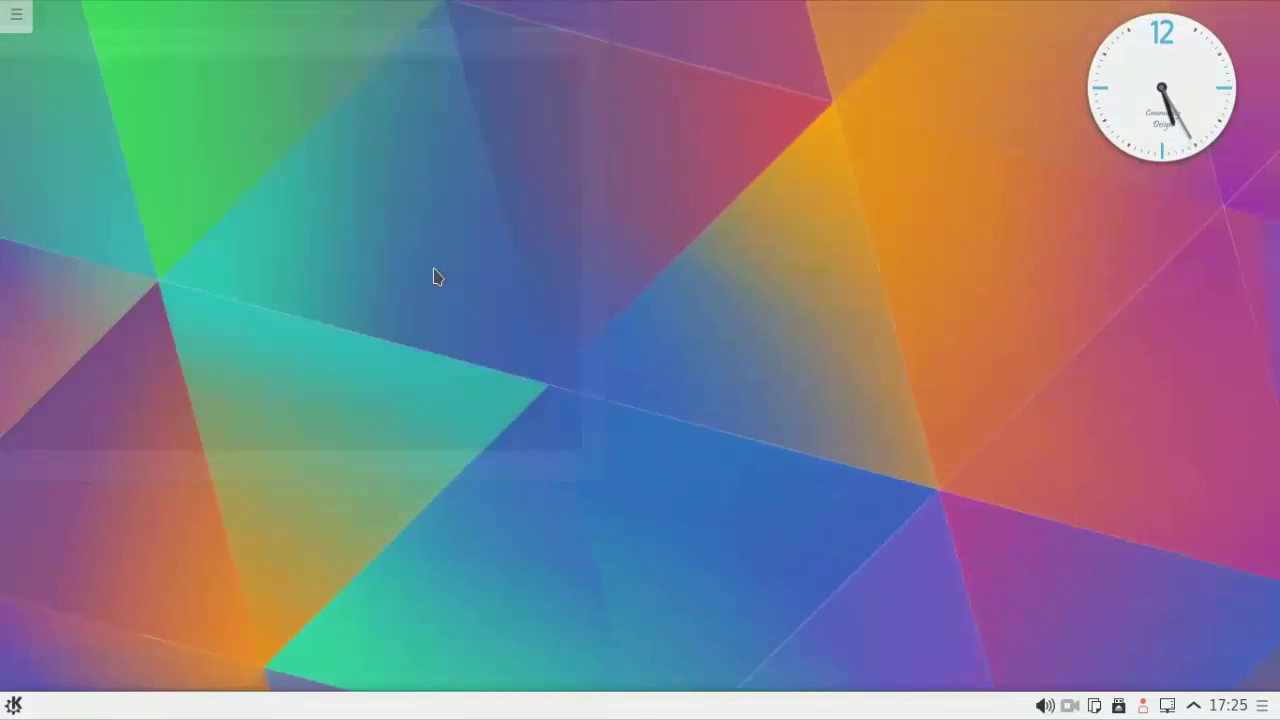
Look through the launcher's Applications, Computer, Recently Used and Leave sections.
left_click(13, 704)
left_click(136, 638)
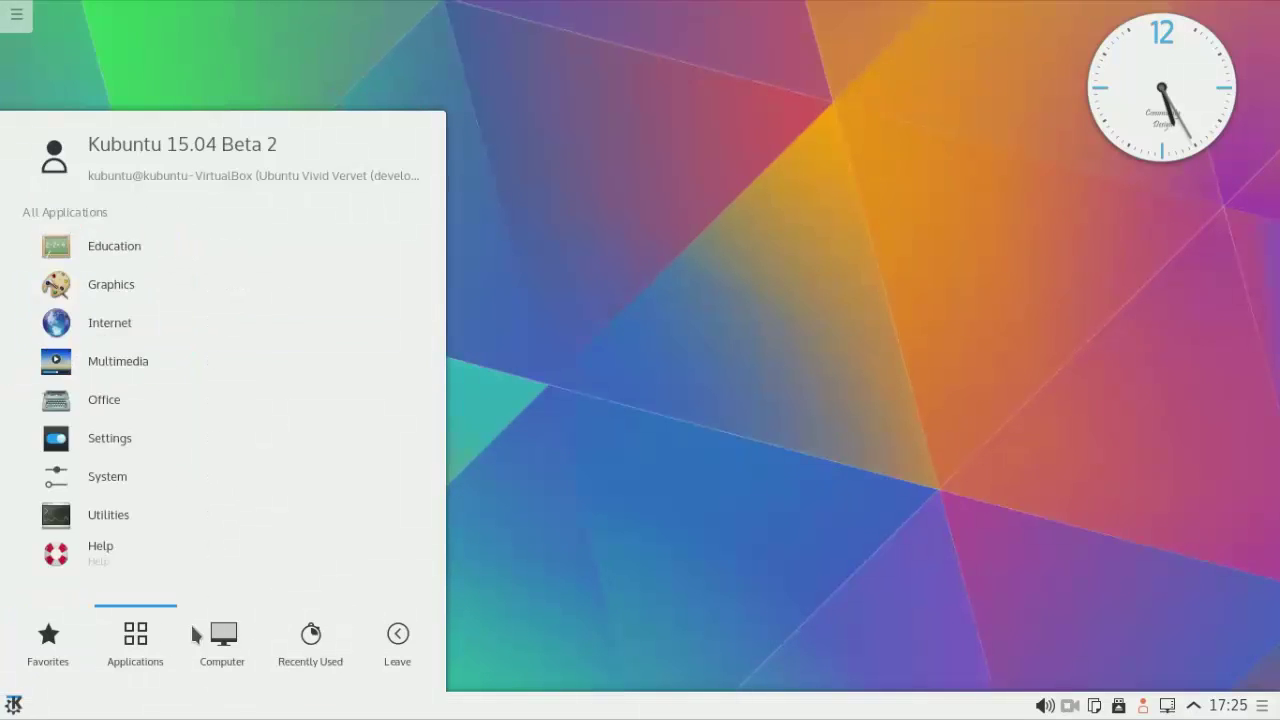
left_click(221, 640)
left_click(300, 636)
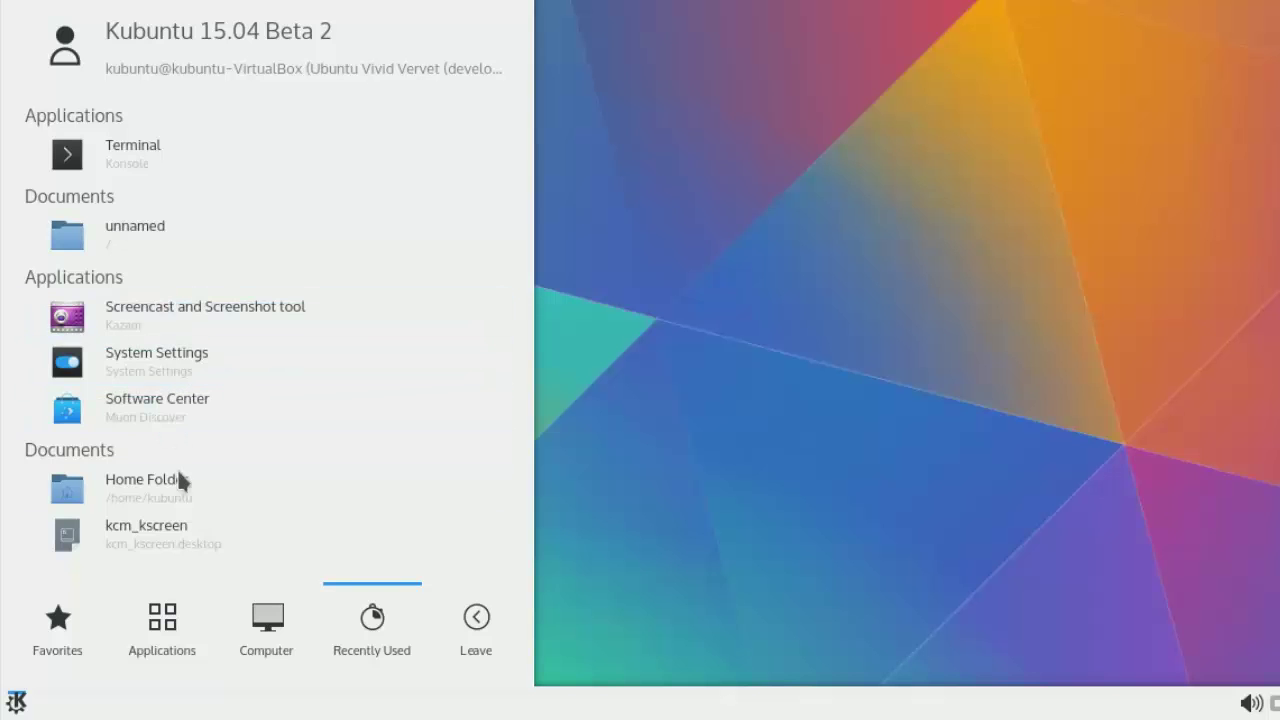
left_click(478, 620)
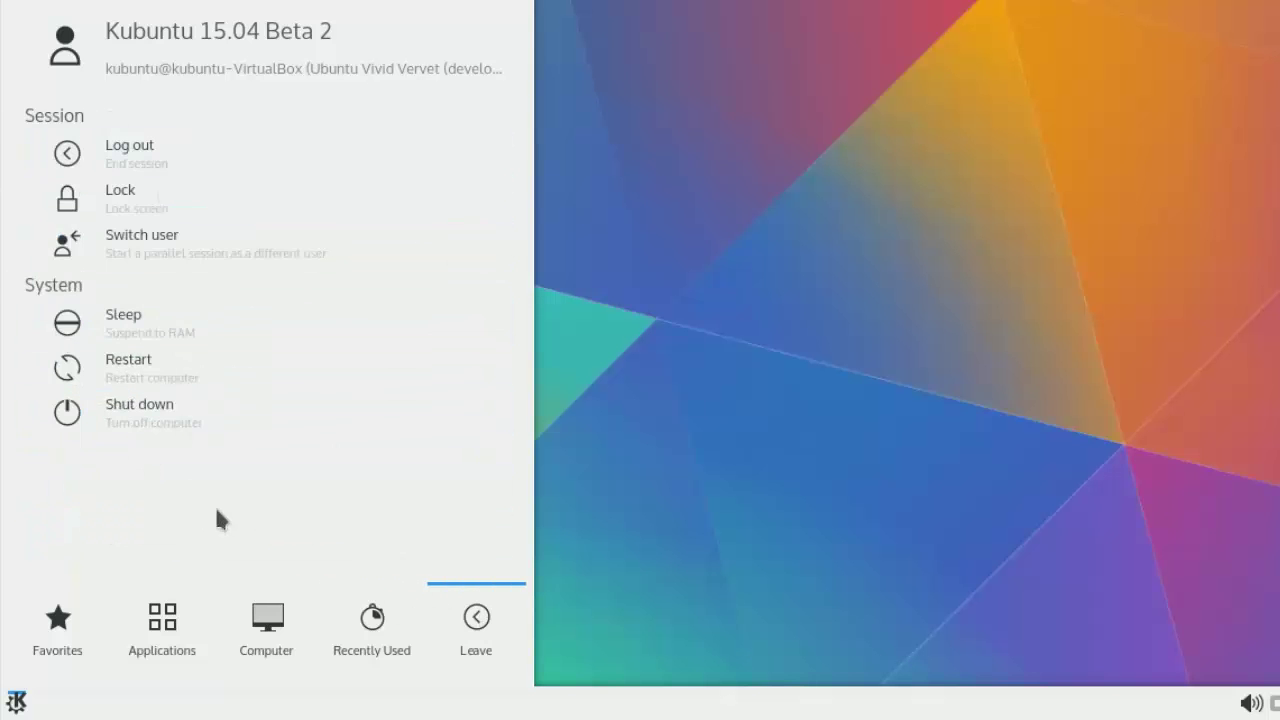
left_click(370, 614)
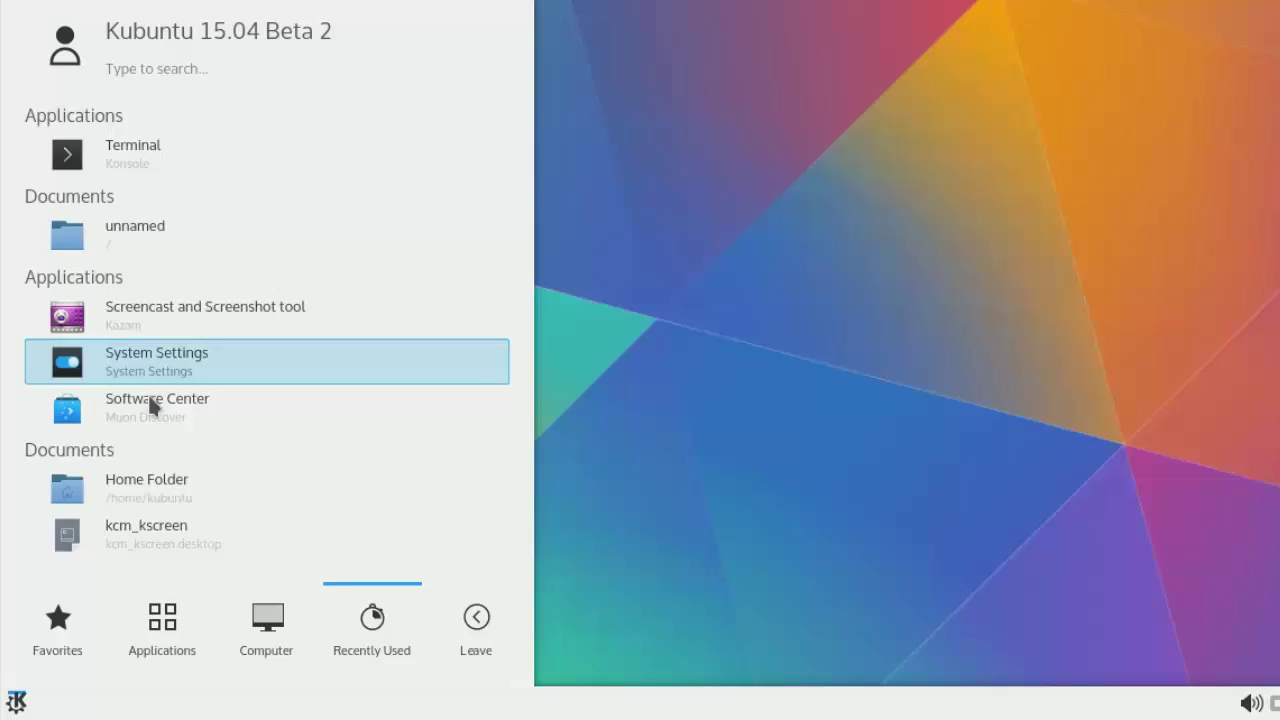
left_click(165, 592)
left_click(266, 625)
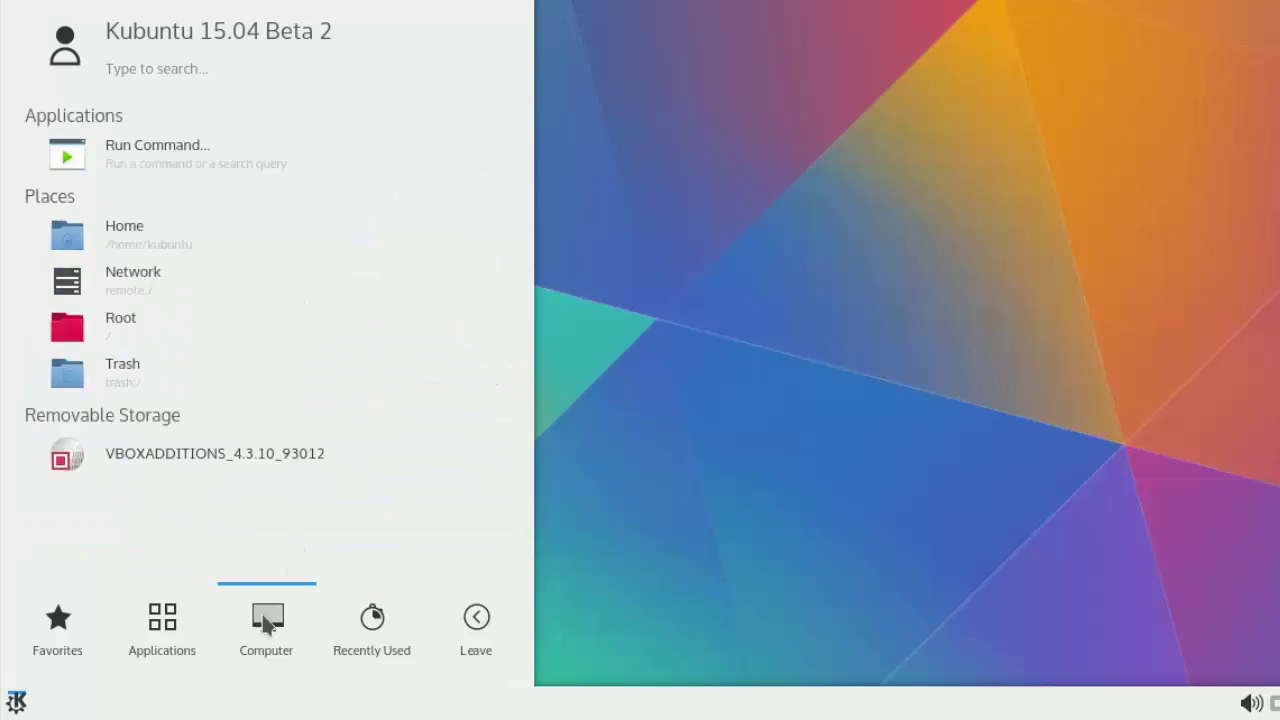
left_click(162, 620)
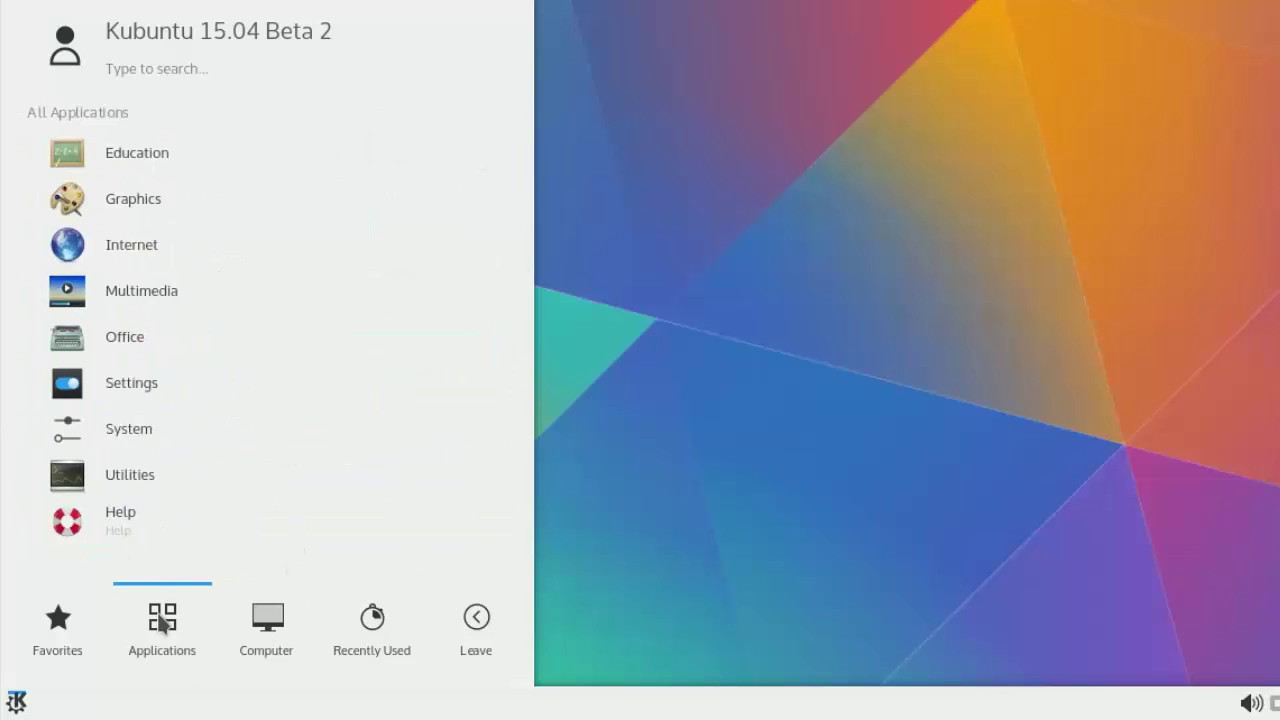
Search the launcher for "soft", start Muon Discover, and maximize its window.
type("soft")
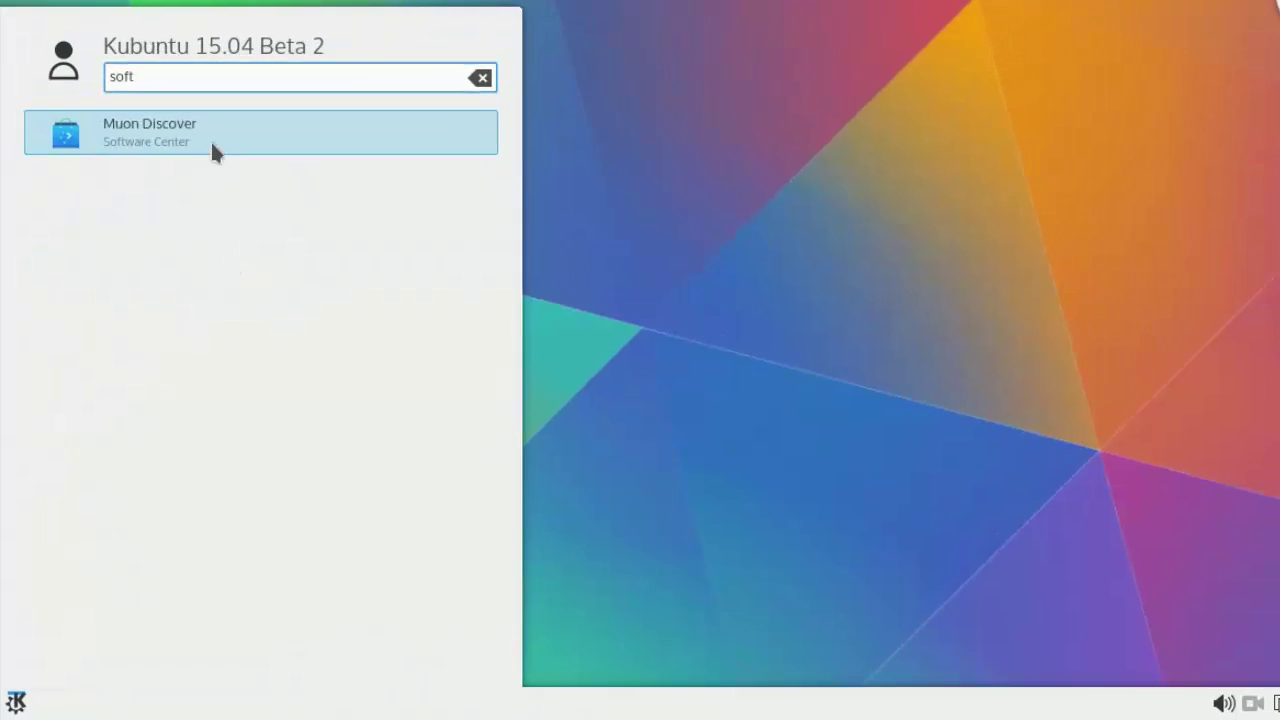
left_click(212, 150)
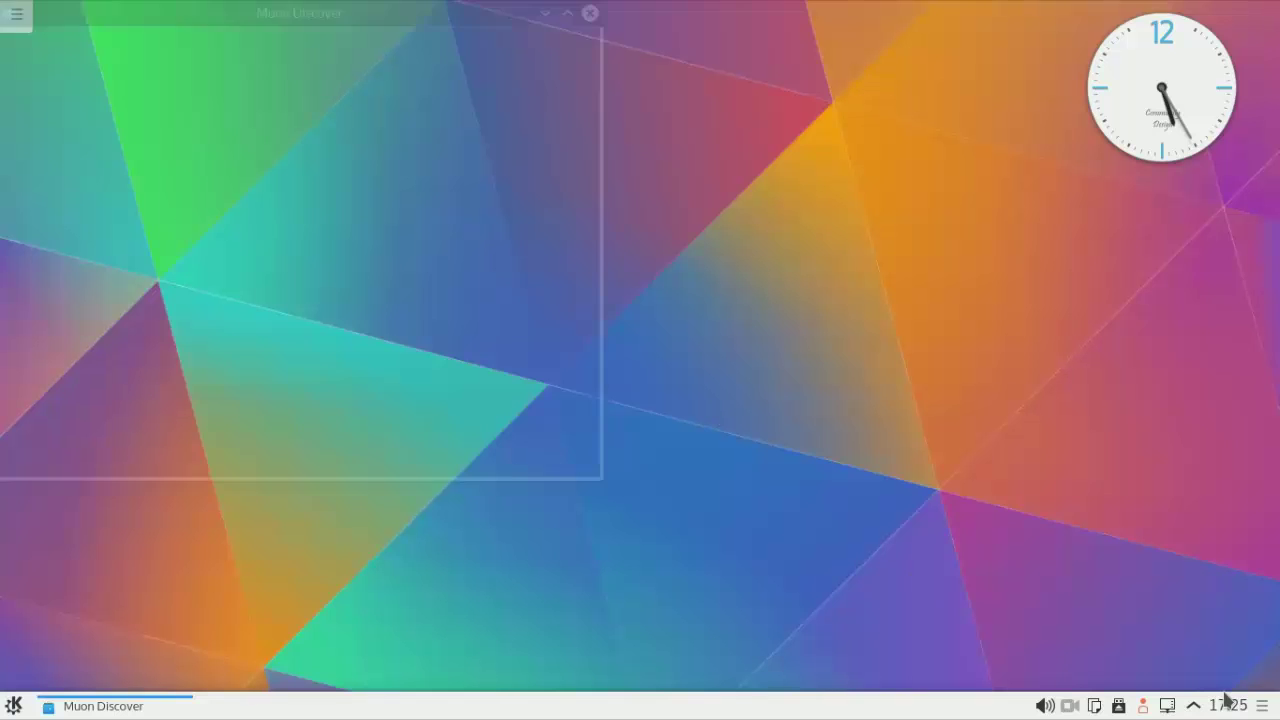
left_click(568, 14)
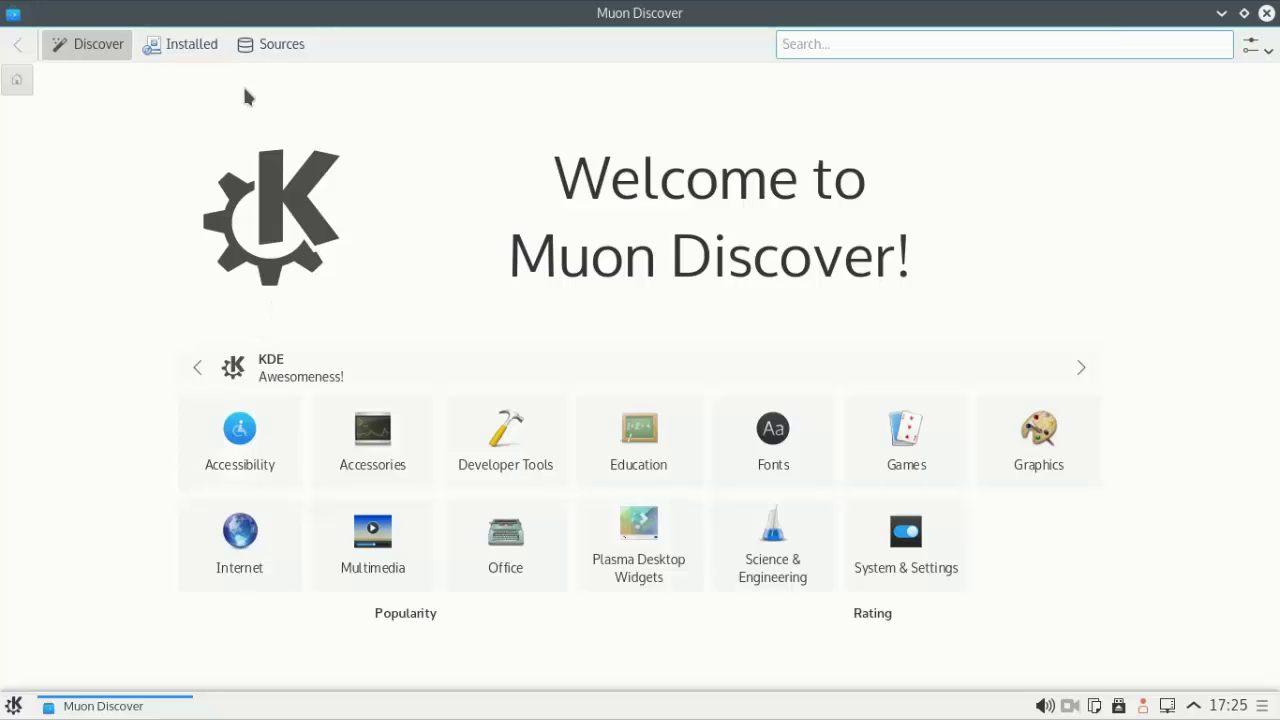
Look through the installed applications list and the configured software sources, and return to the Discover overview.
left_click(212, 52)
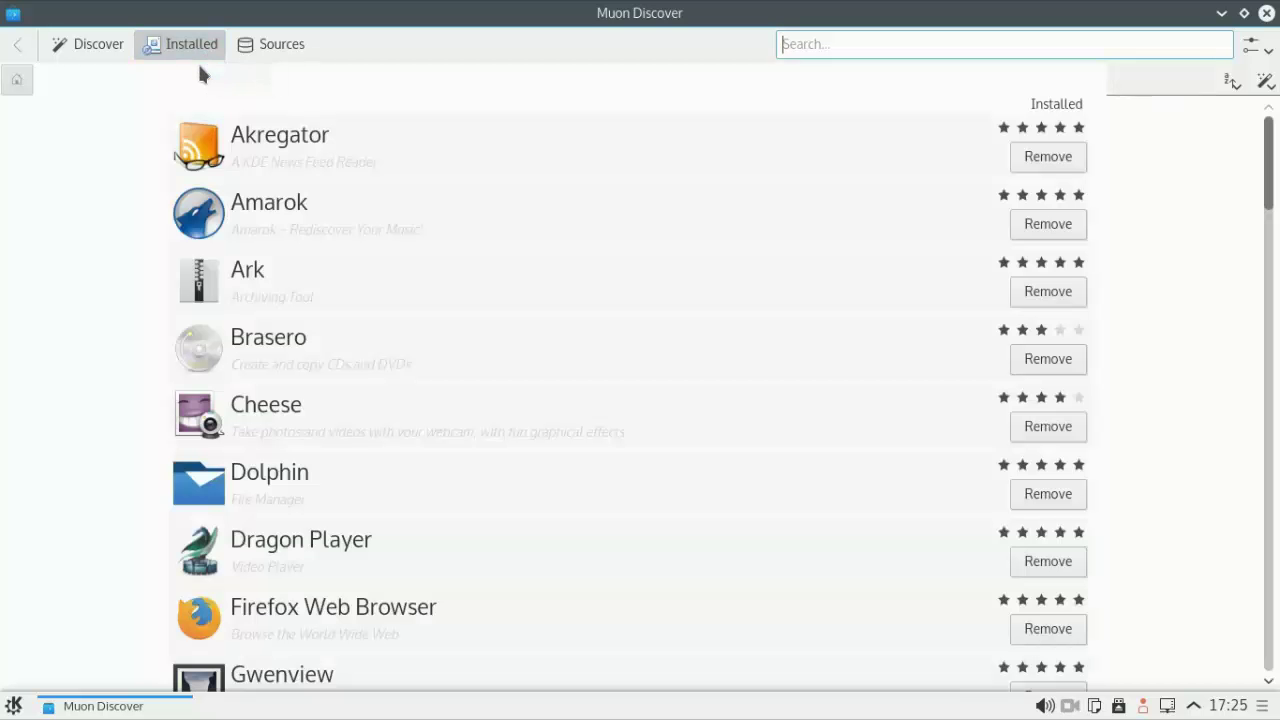
key("Tab")
left_click_drag(1269, 129, 1269, 135)
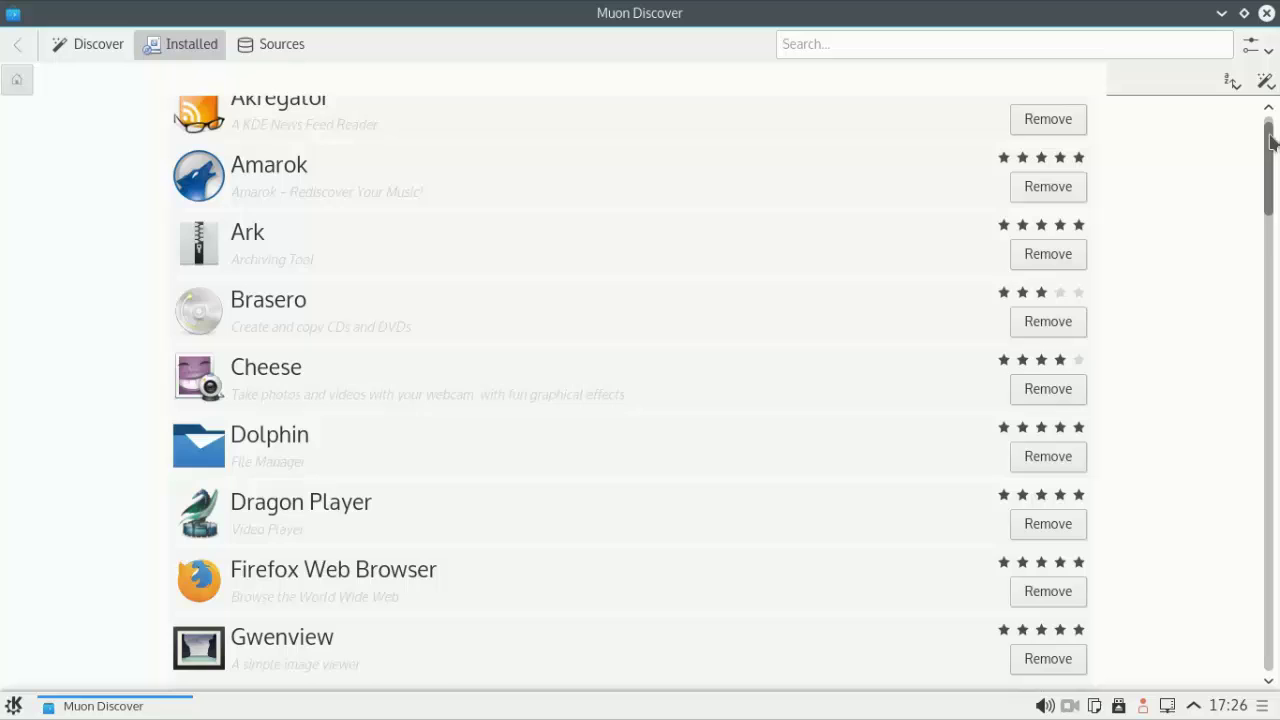
scroll(1272, 142, "down", 4)
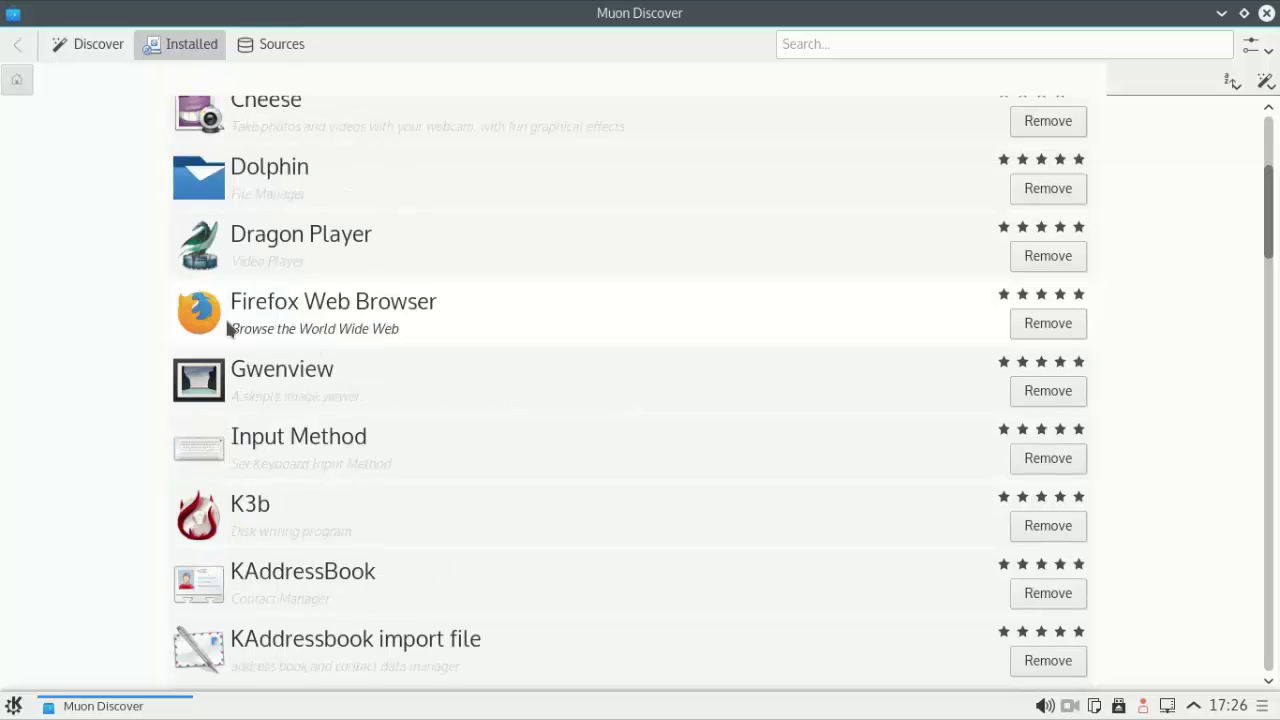
left_click(262, 46)
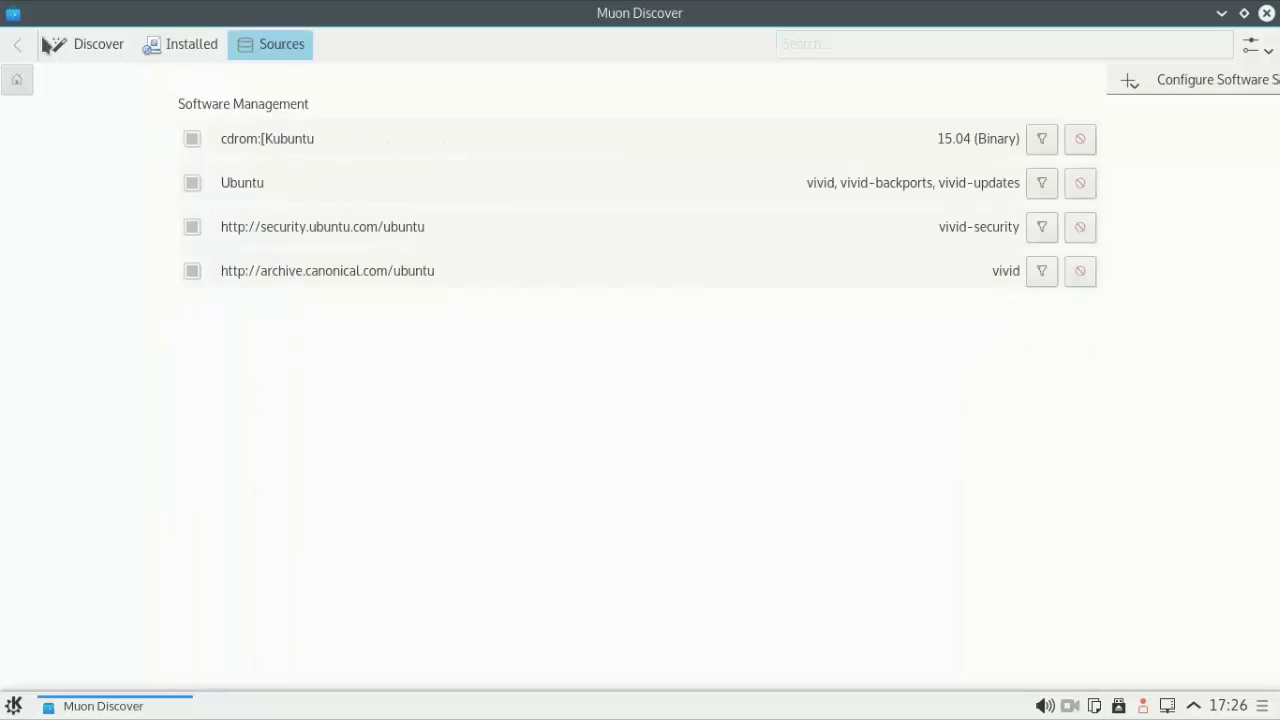
left_click(58, 46)
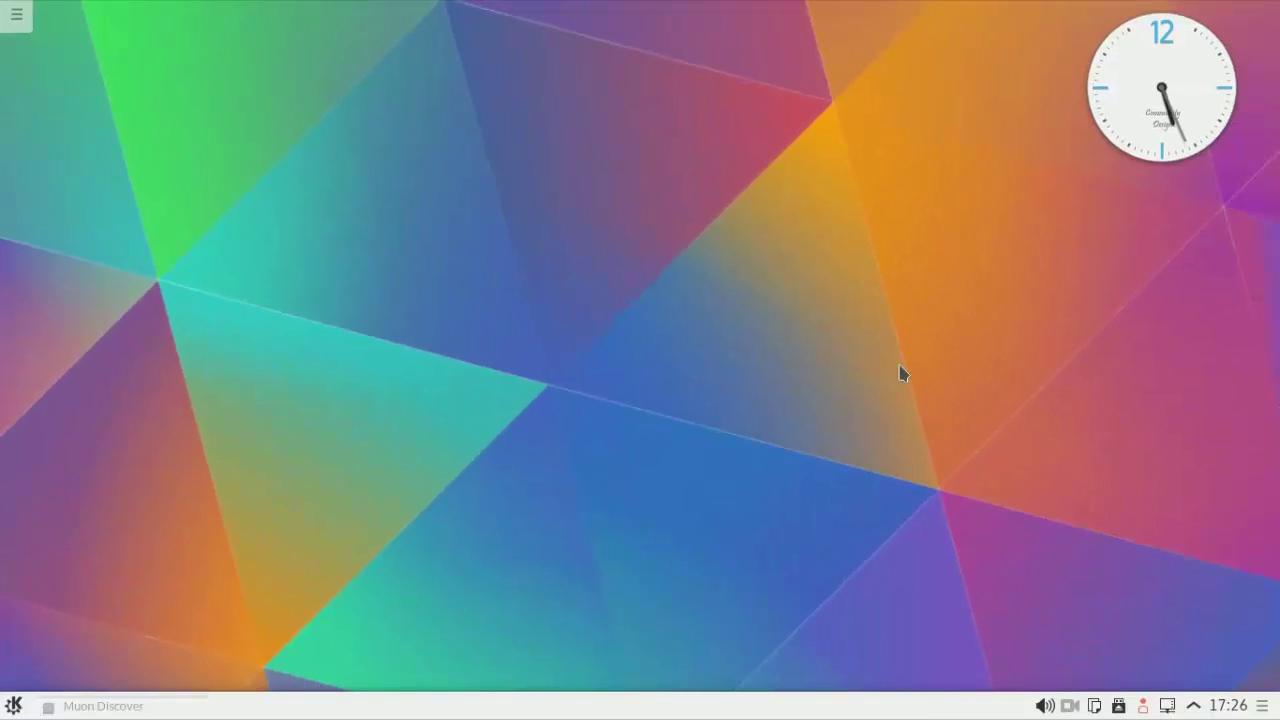
View the hidden system tray entries and the application launcher's Favorites, closing each again.
left_click(1193, 706)
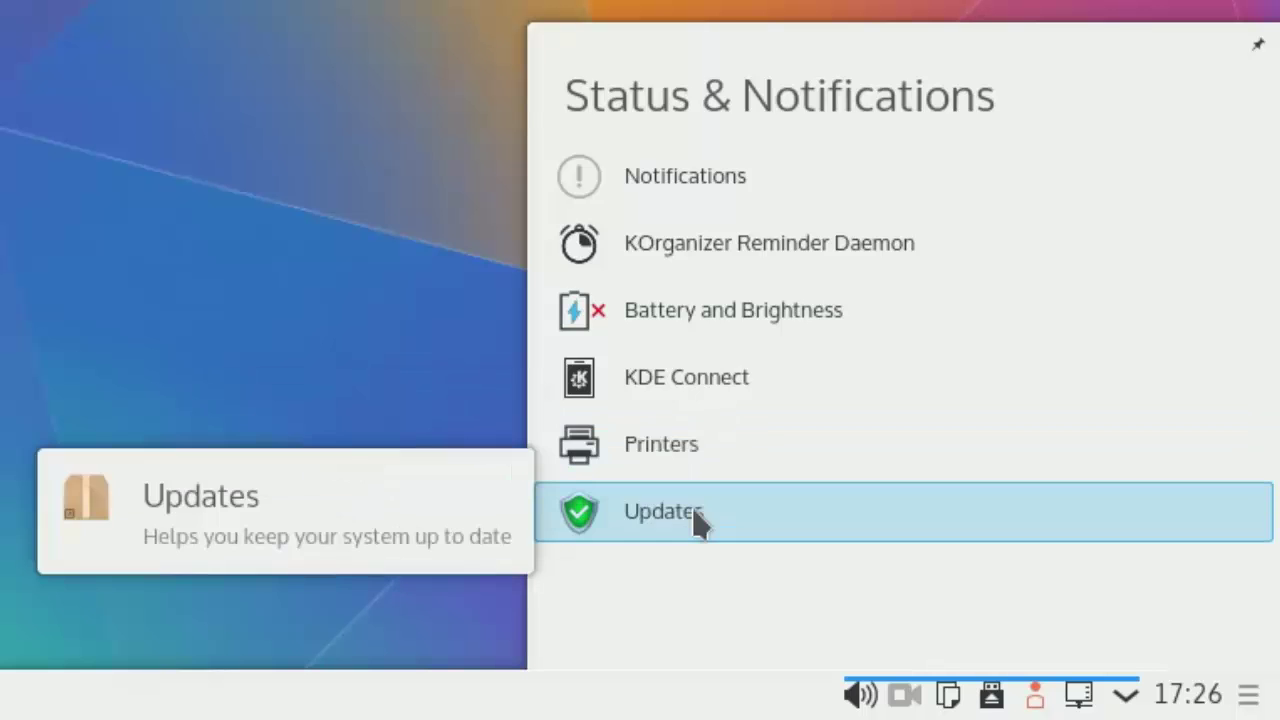
left_click(1125, 697)
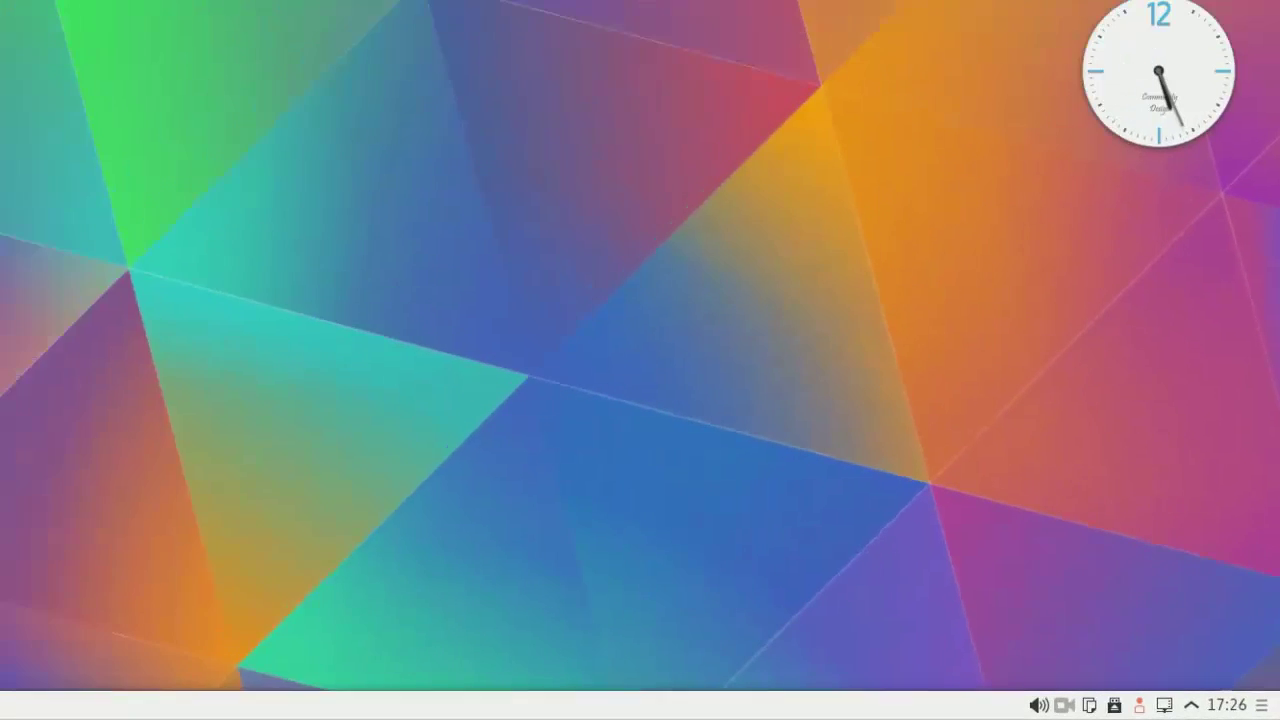
left_click(14, 705)
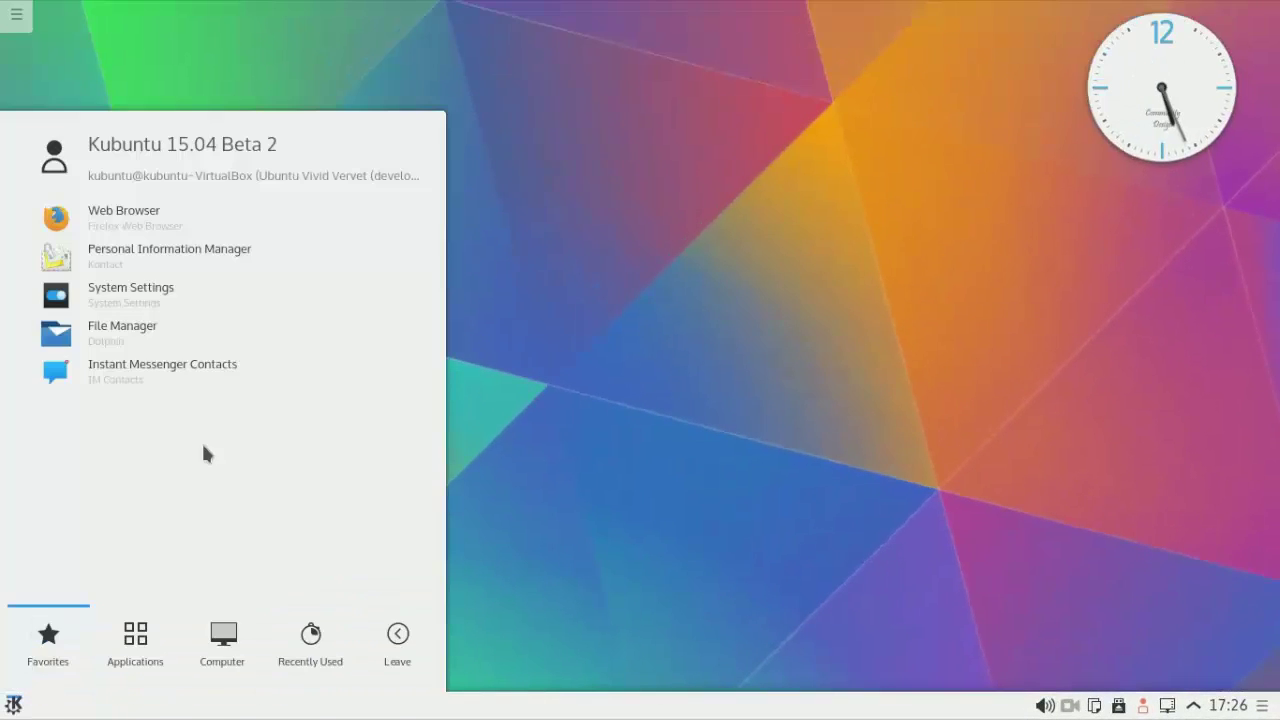
left_click(653, 348)
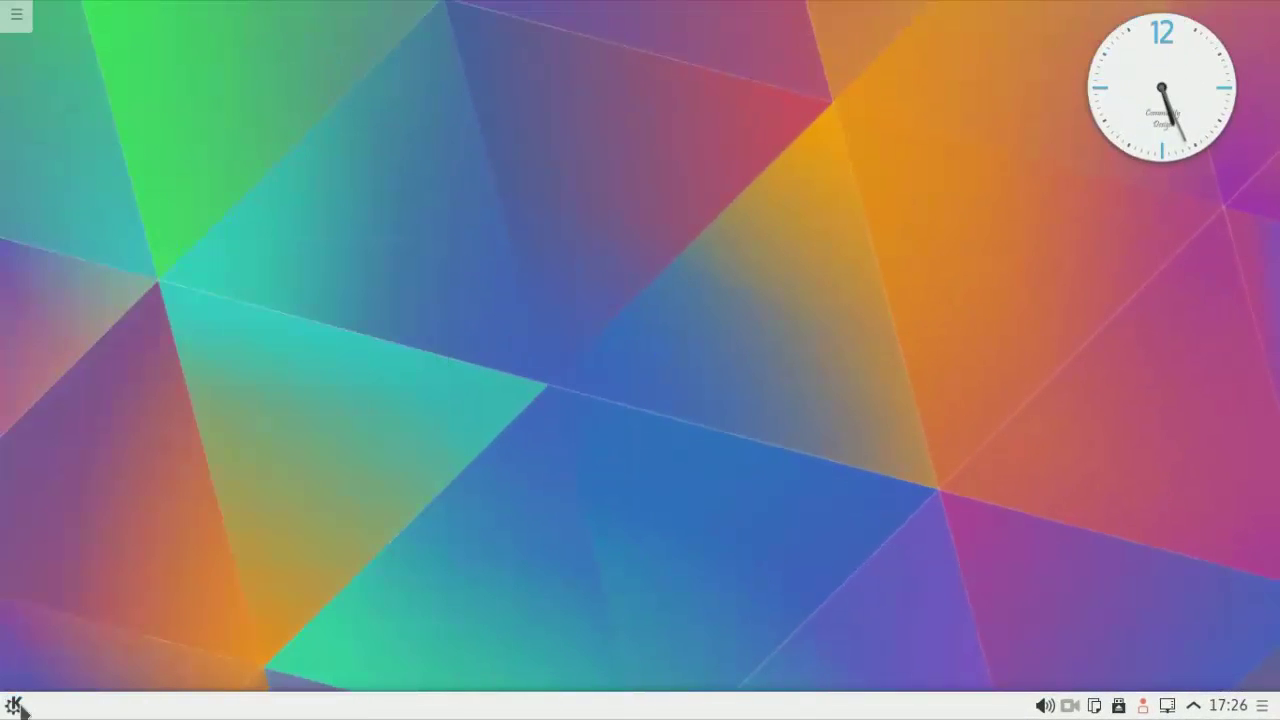